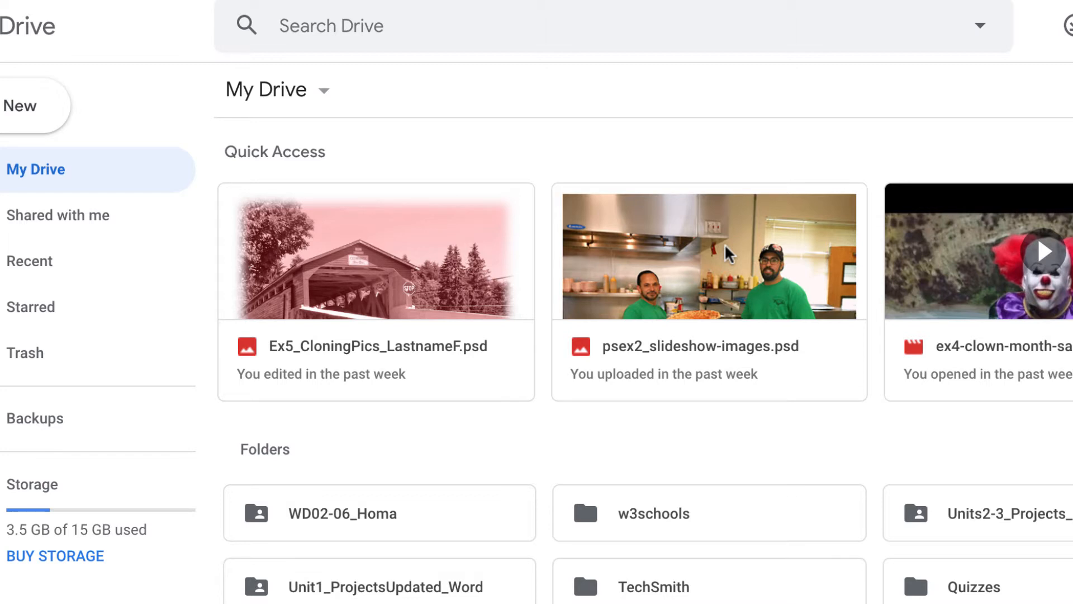
Open the preview of psex2_slideshow-images.psd from the Quick Access files in My Drive.
left_click(778, 262)
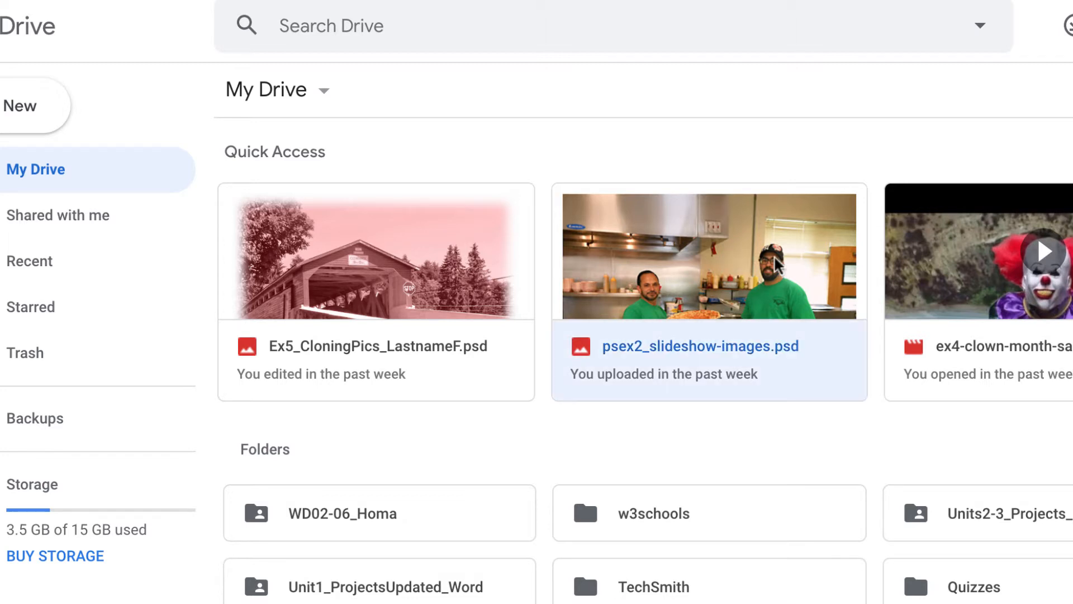
double_click(675, 286)
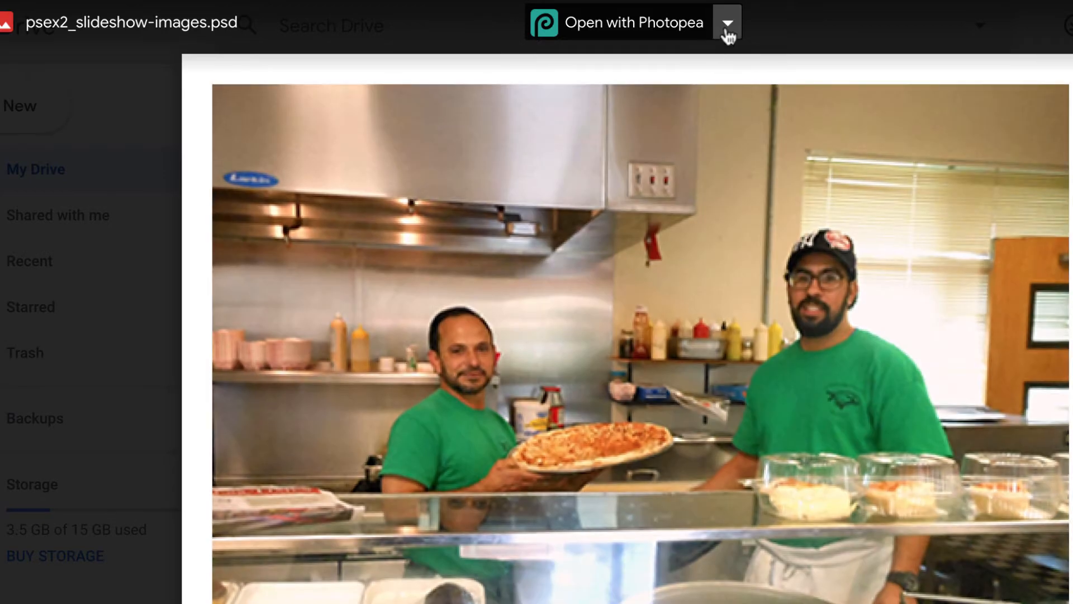
Look through the apps that can be connected to Drive for opening the PSD file.
left_click(728, 31)
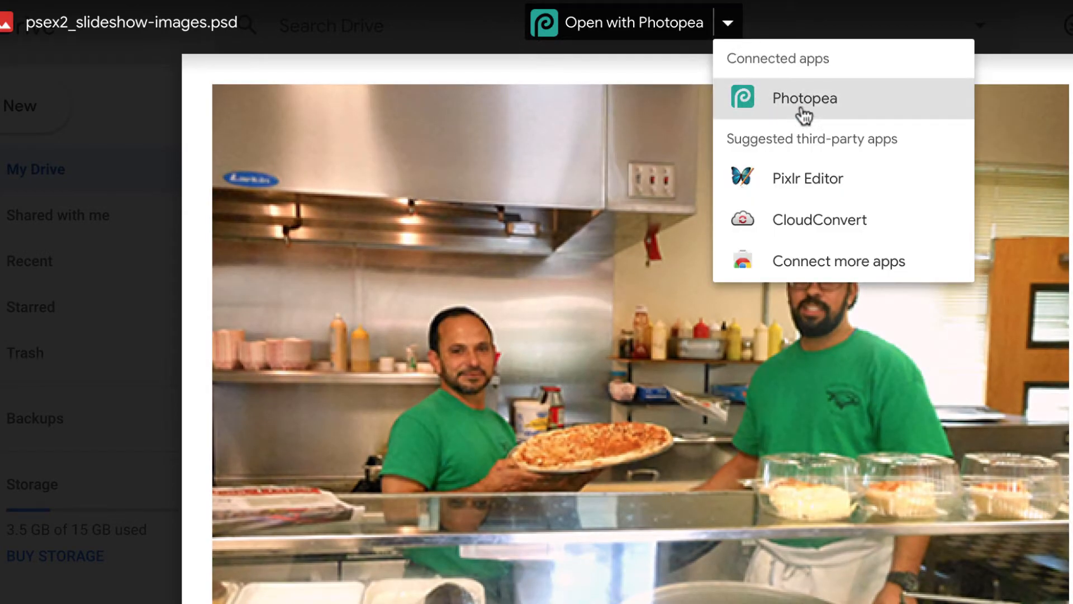
left_click(810, 275)
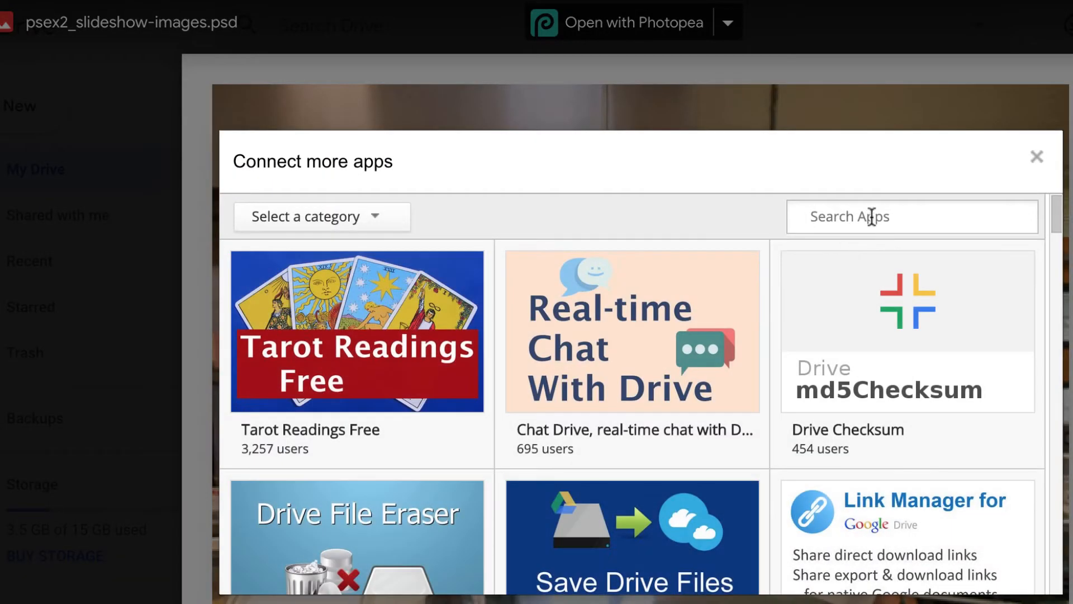
left_click(1037, 156)
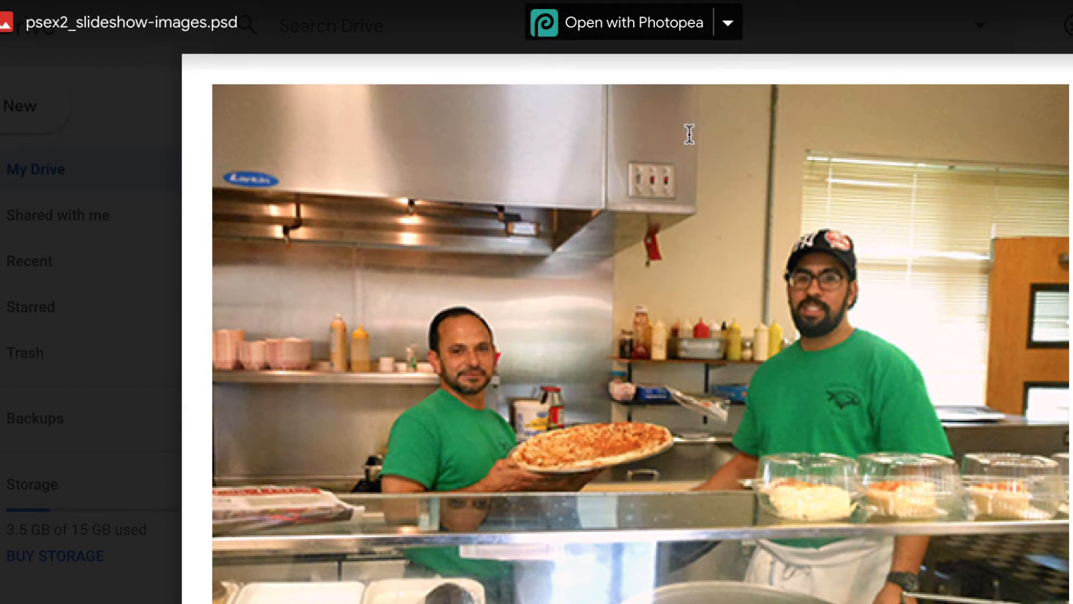
Open the previewed PSD in Photopea and turn on transform controls for the kitchen_Orig layer.
left_click(634, 24)
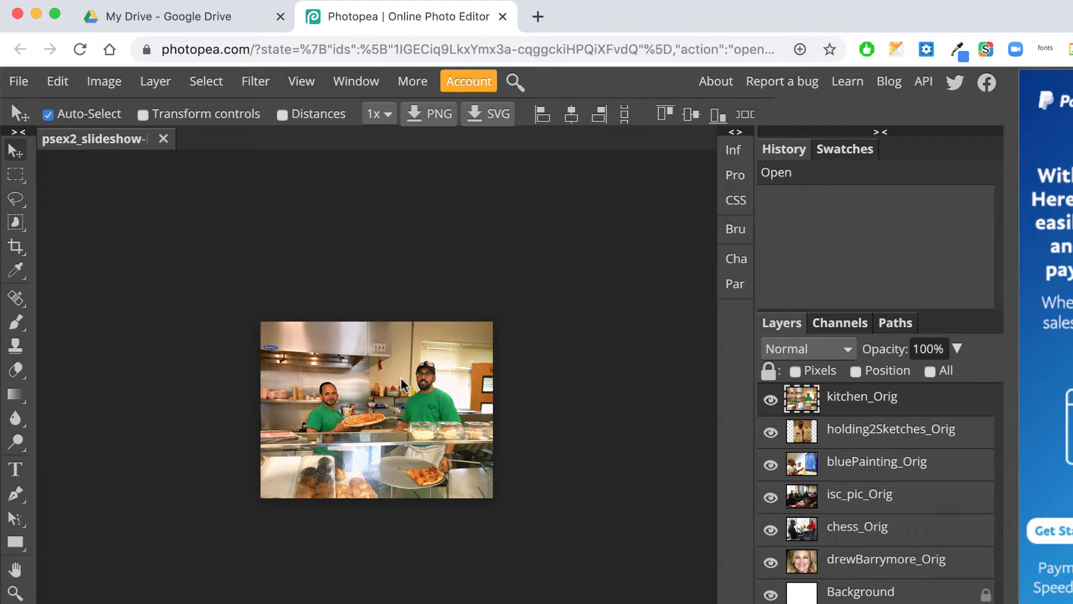
key("ctrl+plus")
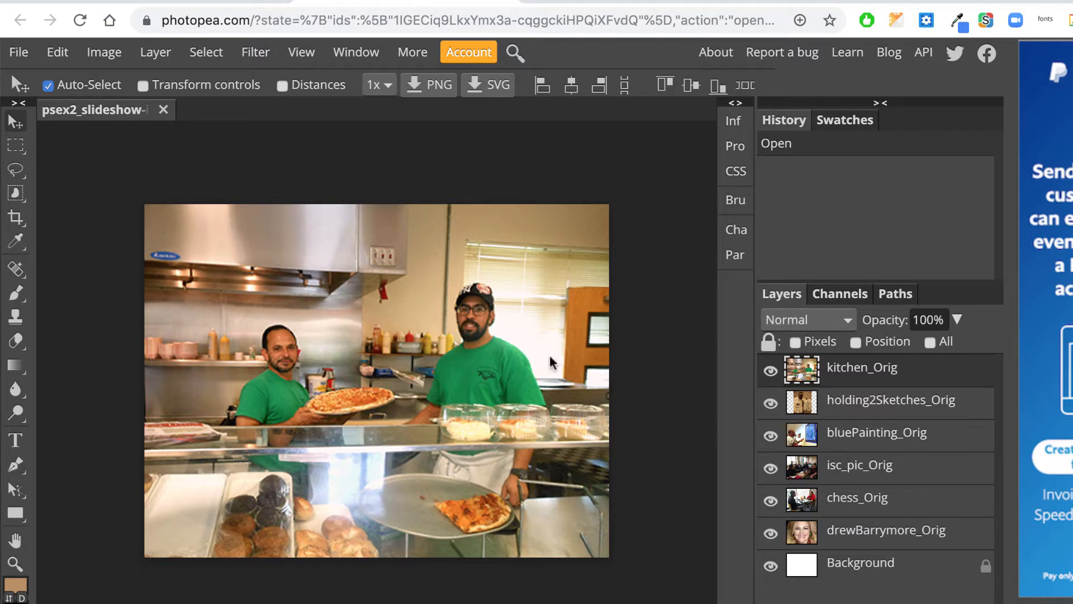
left_click(143, 85)
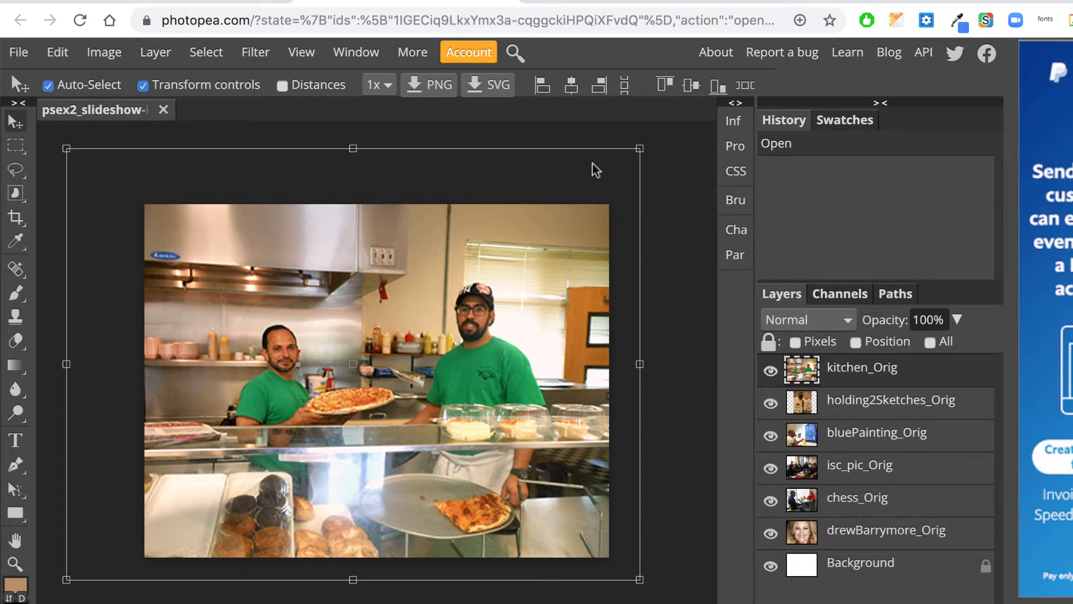
left_click(141, 86)
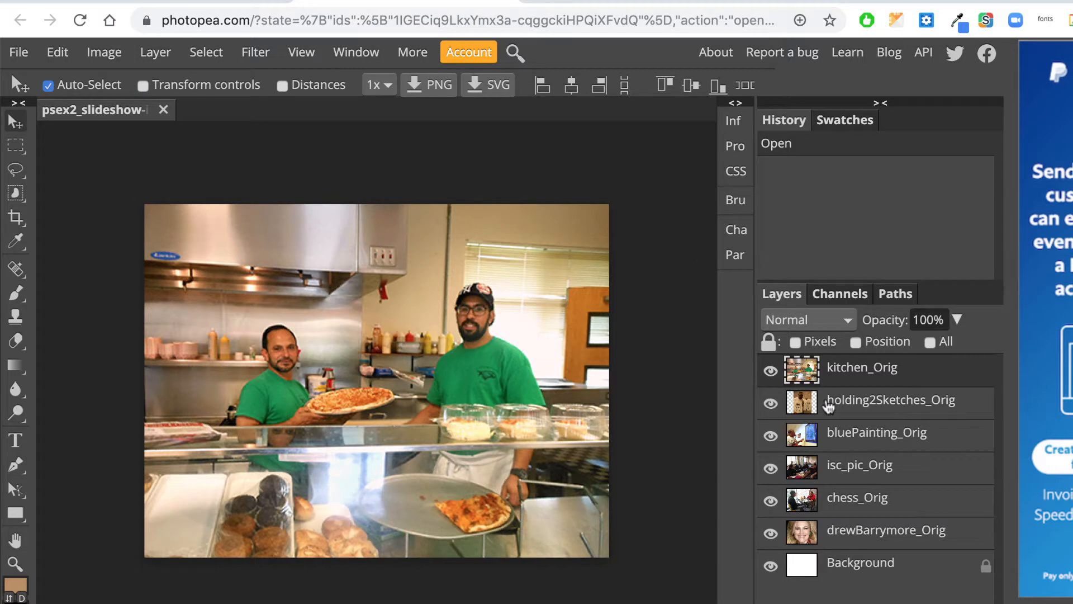
left_click(142, 86)
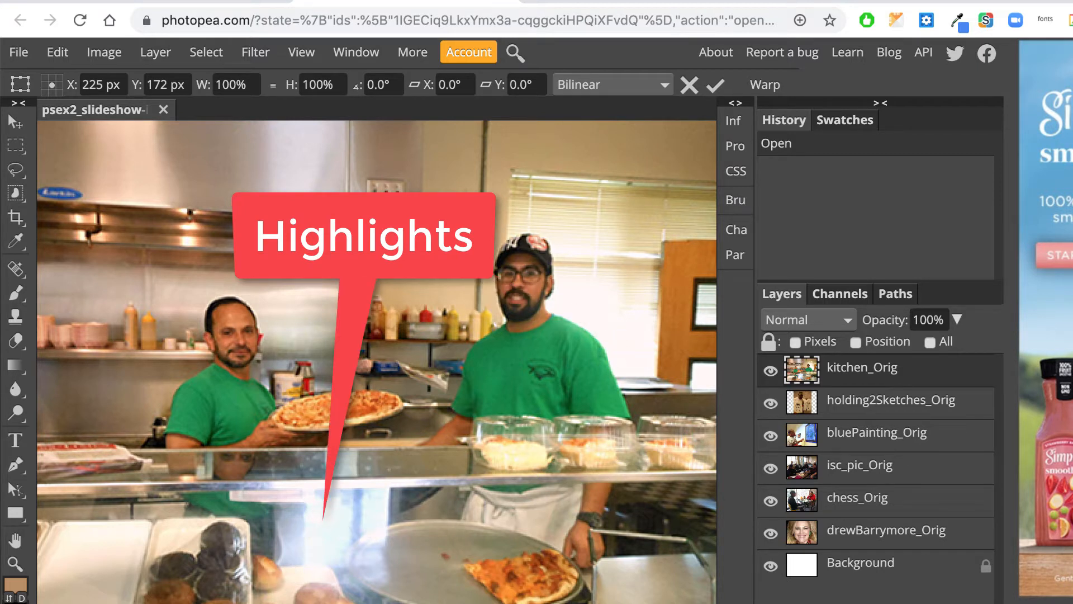
Open the Levels adjustment for the kitchen_Orig layer.
left_click(114, 56)
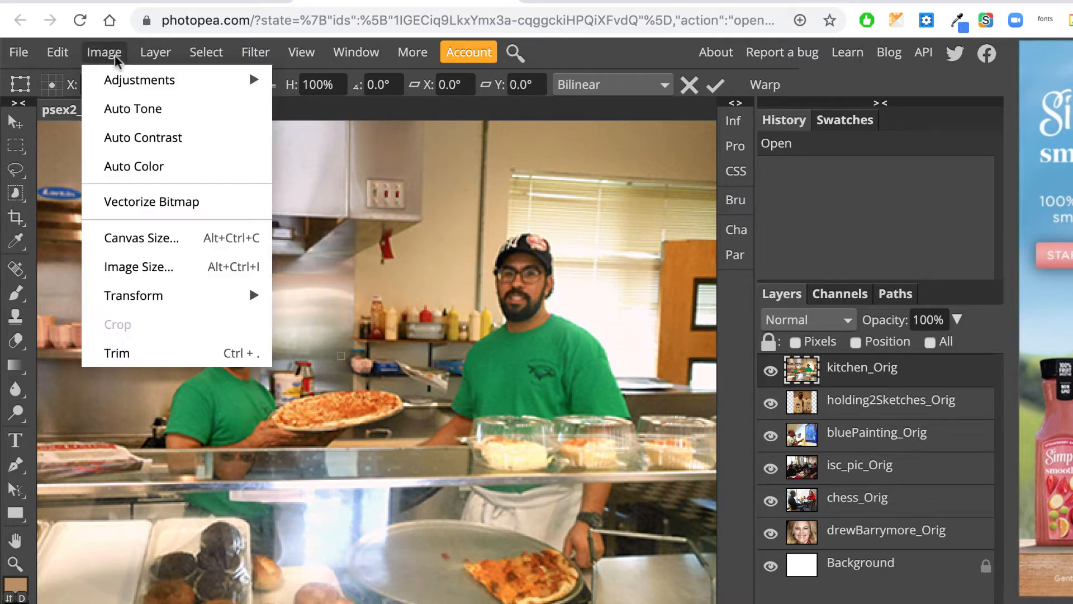
mouse_move(111, 80)
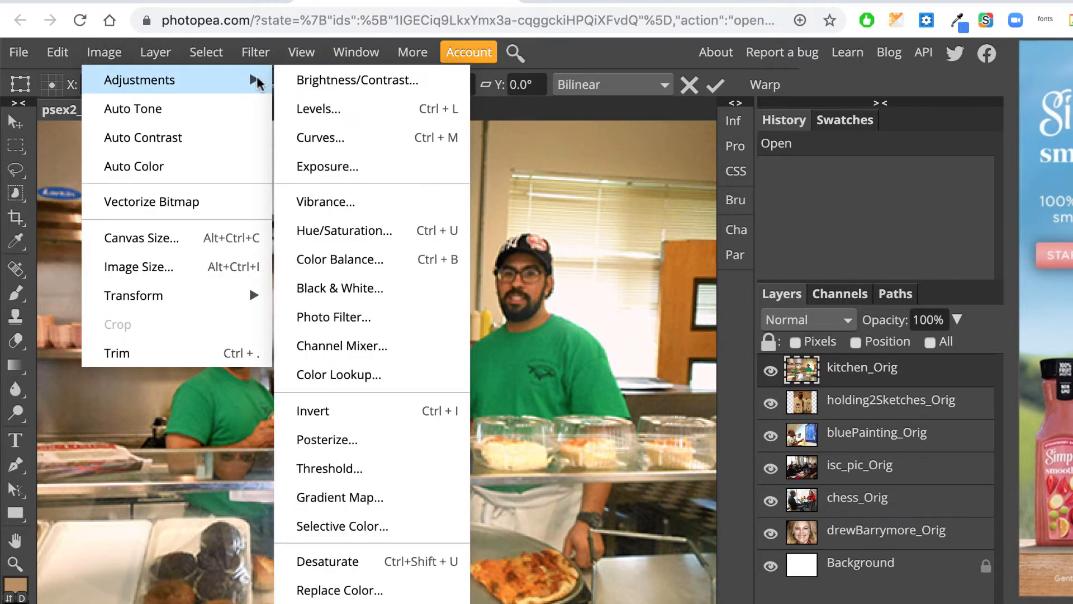
left_click(306, 110)
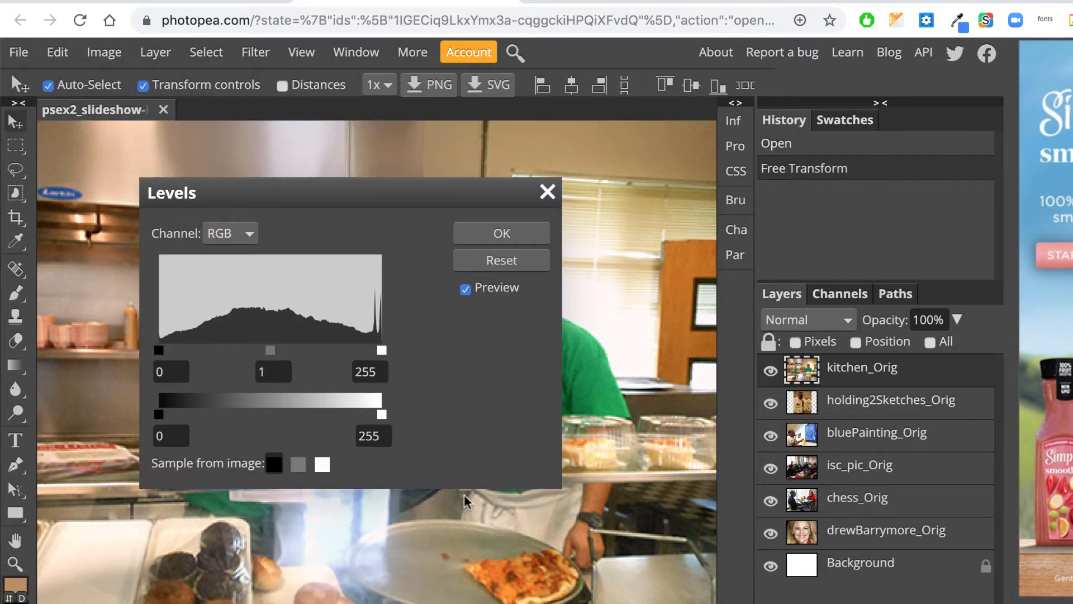
Switch to the class notes document, read the Levels, Photo Filter and Unsharp Mask instructions, and return to Photopea.
key("super+Tab")
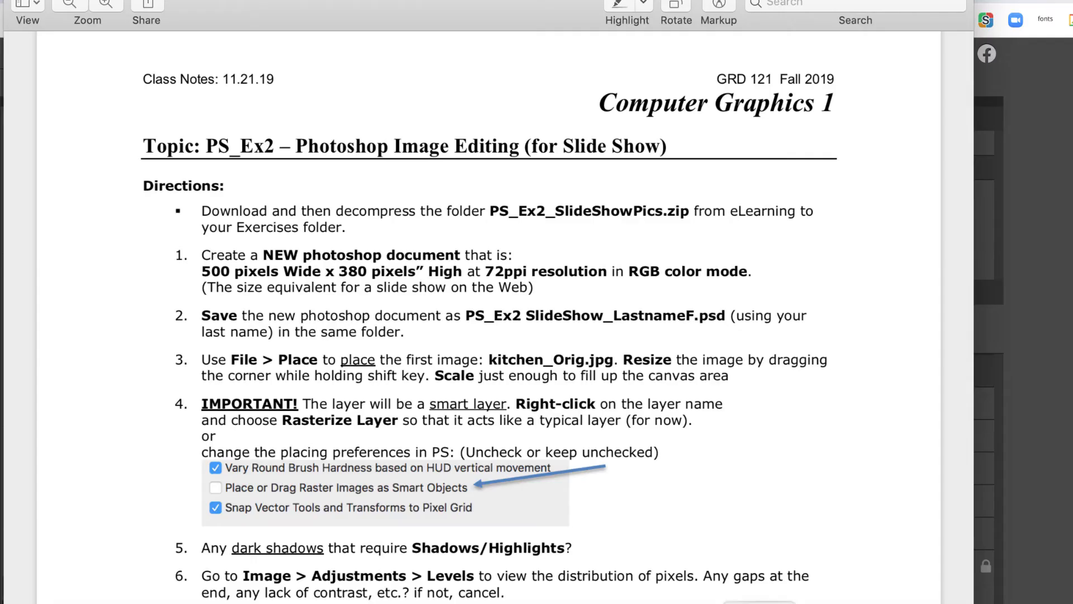
scroll(568, 364, "down", 8)
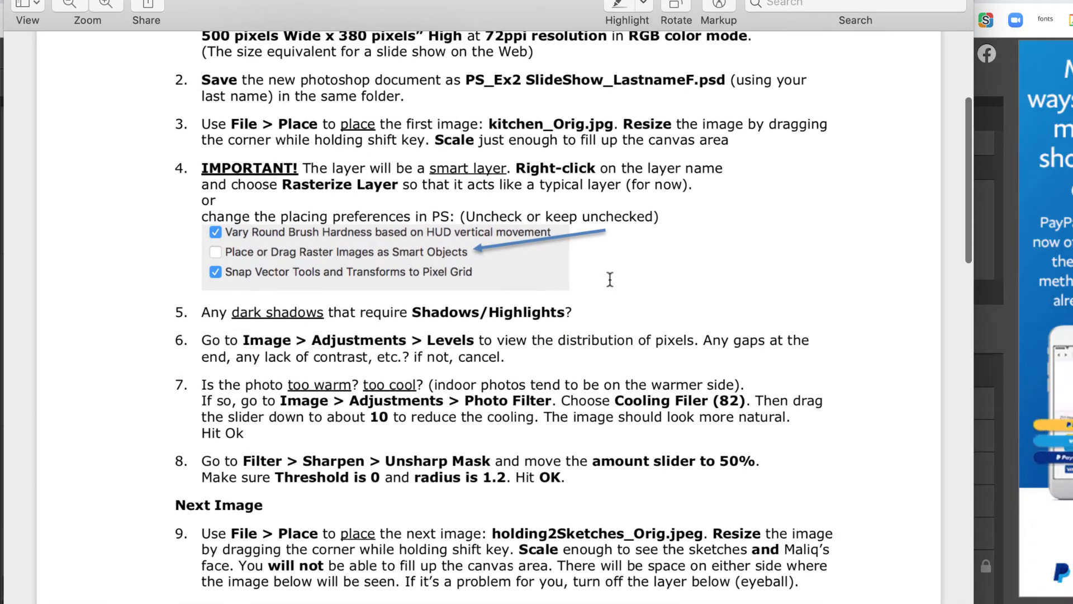
scroll(610, 279, "down", 1)
scroll(610, 280, "down", 3)
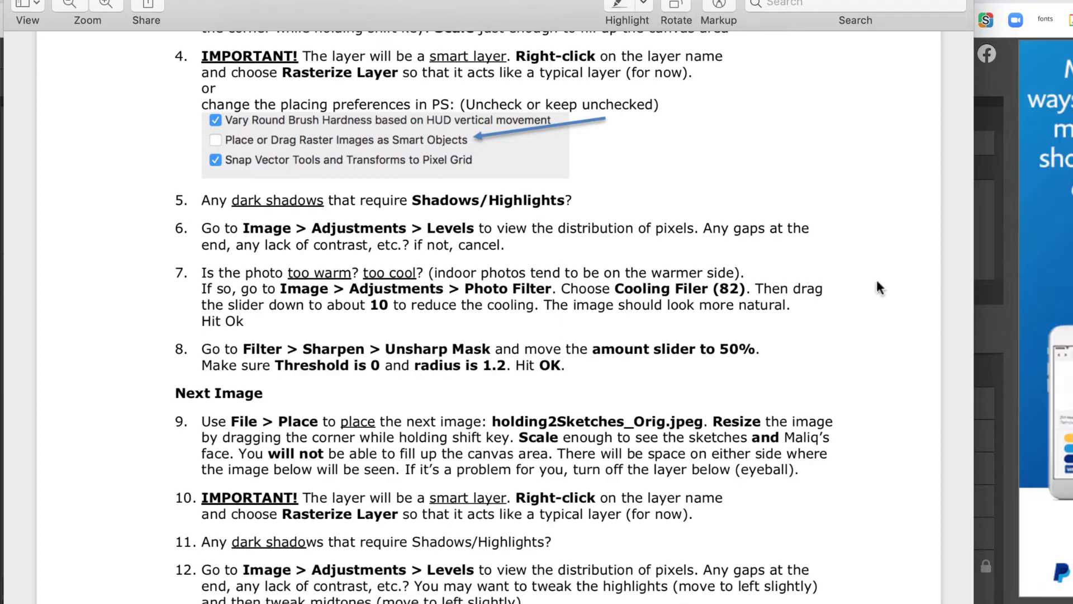
left_click(1022, 313)
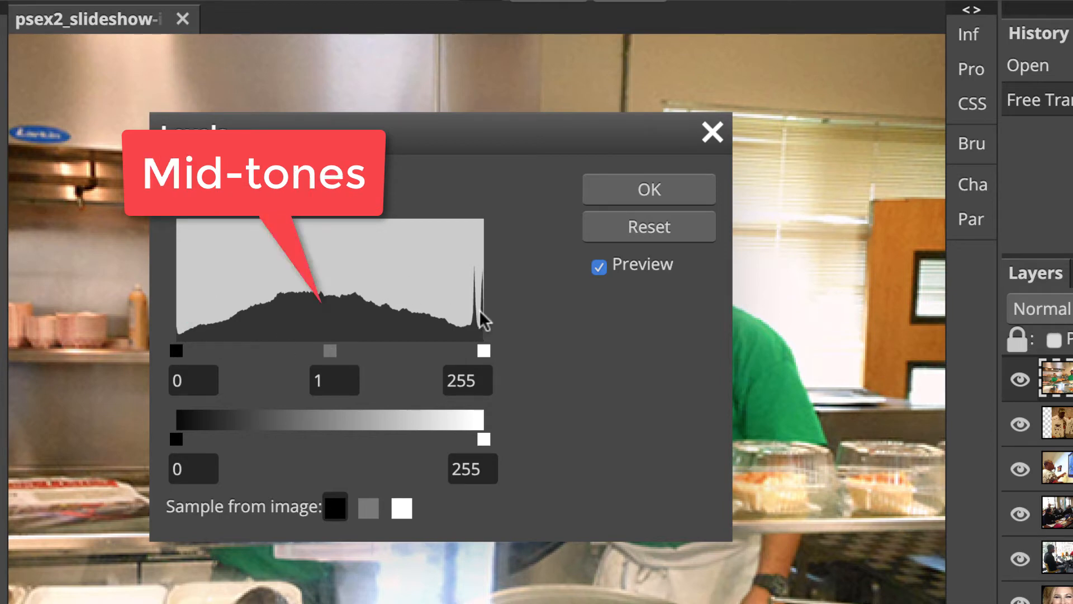
Try lowering the Levels highlight input to 215 and restore it to 255.
left_click_drag(483, 348, 434, 347)
left_click_drag(456, 134, 479, 109)
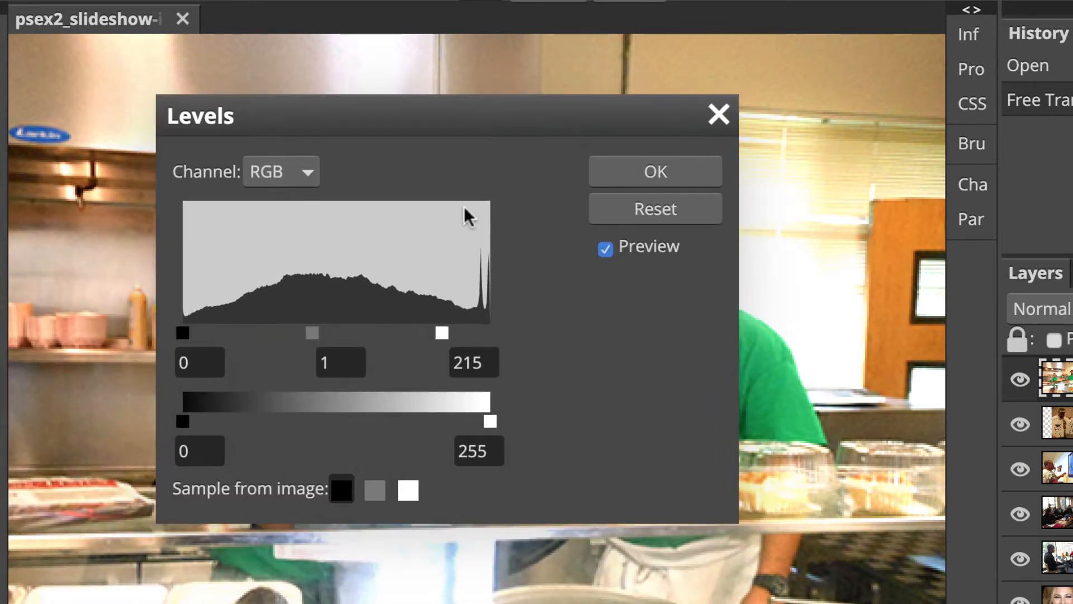
left_click_drag(437, 334, 505, 335)
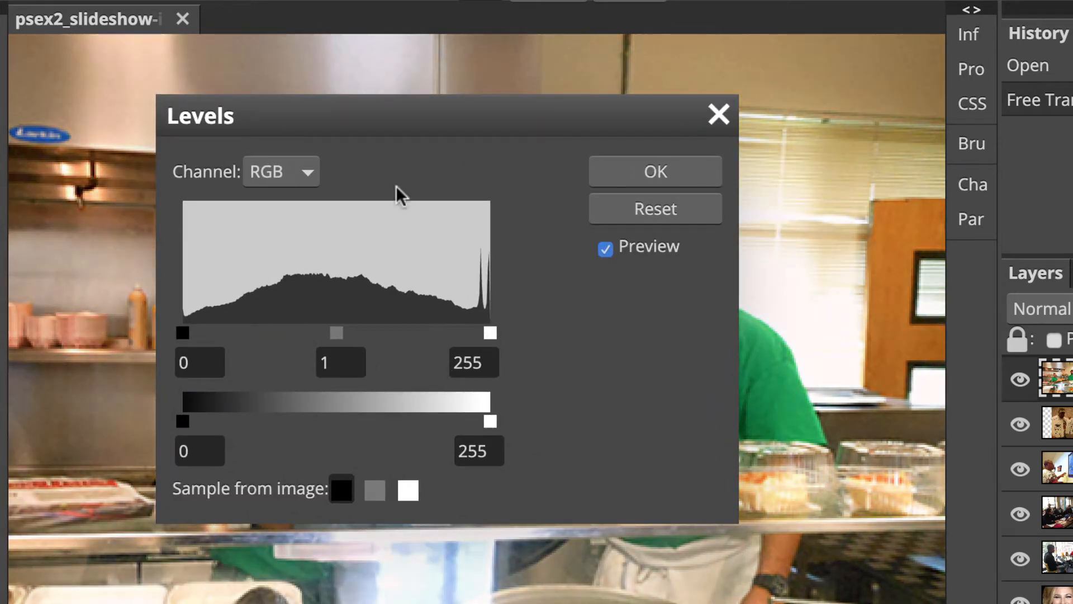
Move the Levels dialog off the photo, set the midtone input to 1.21 and apply the adjustment.
left_click_drag(392, 119, 1024, 120)
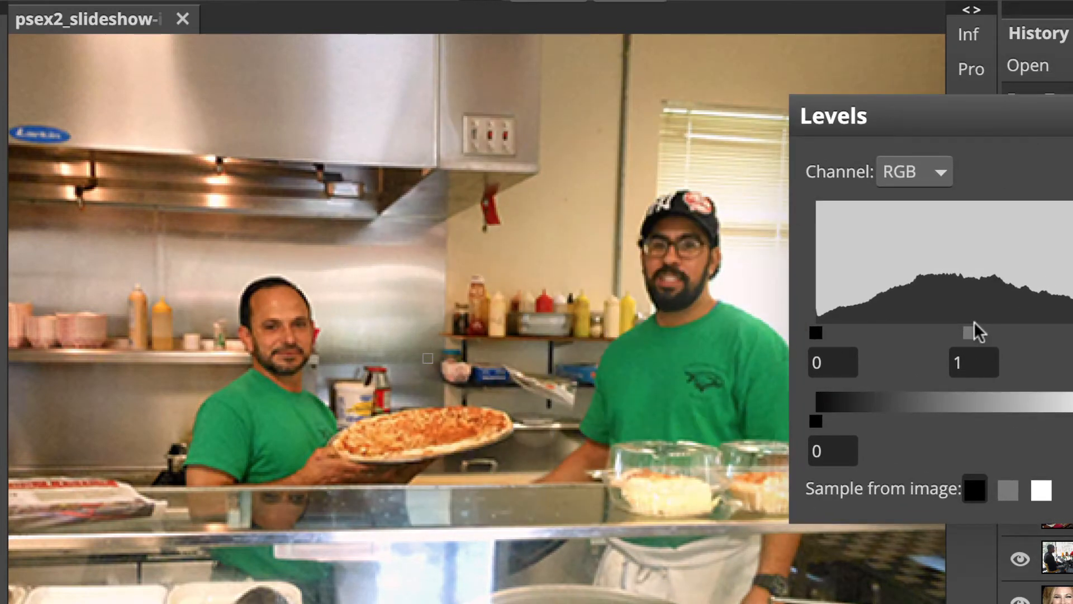
left_click_drag(970, 329, 955, 330)
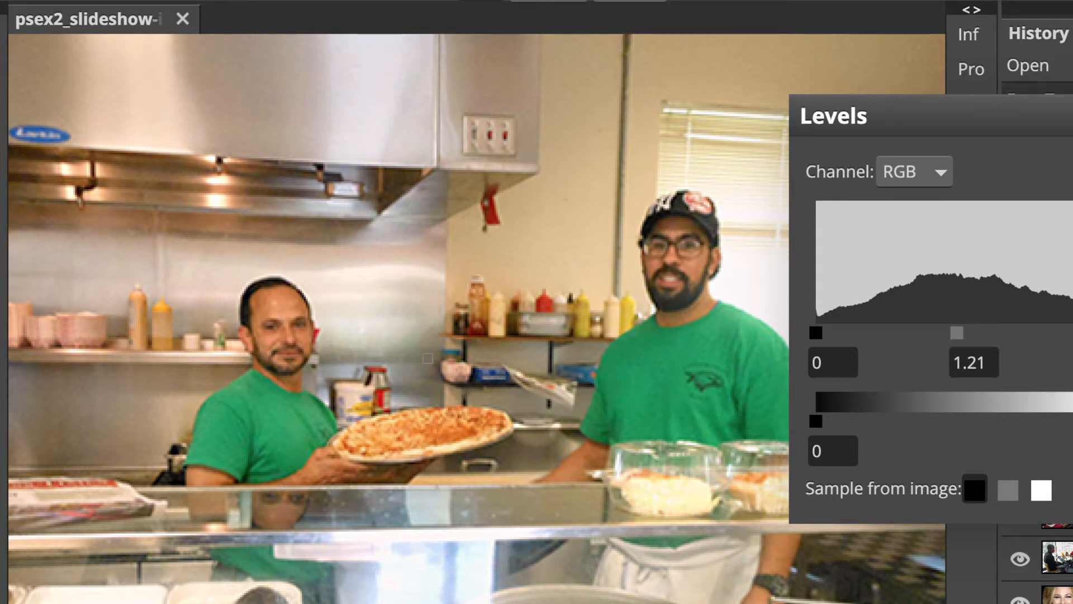
key("Return")
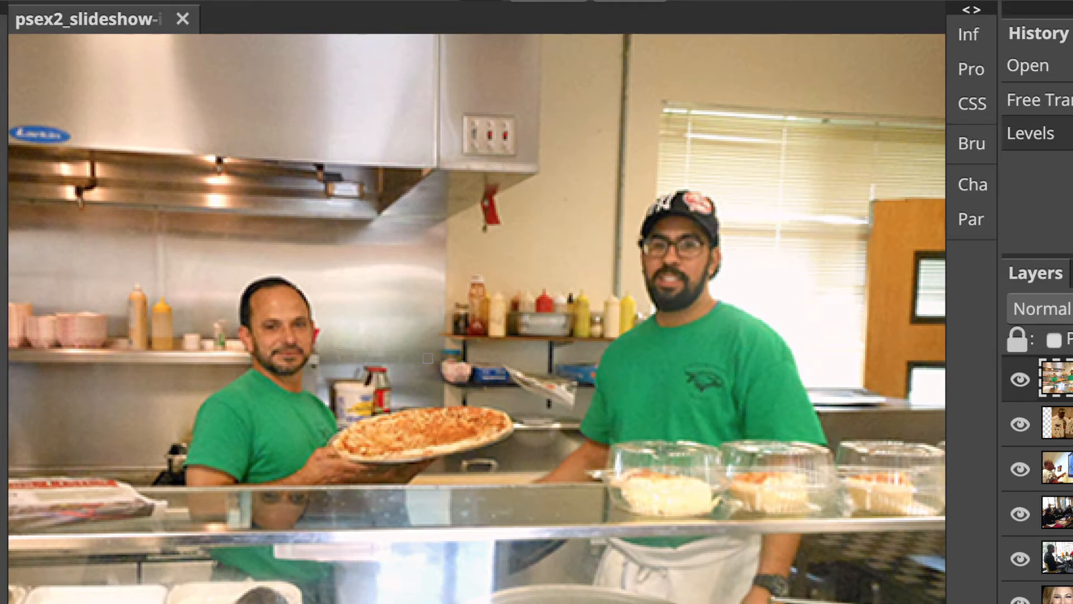
Start a Photo Filter adjustment on the kitchen_Orig layer and set its filter color to pure blue (0000ff).
left_click(136, 43)
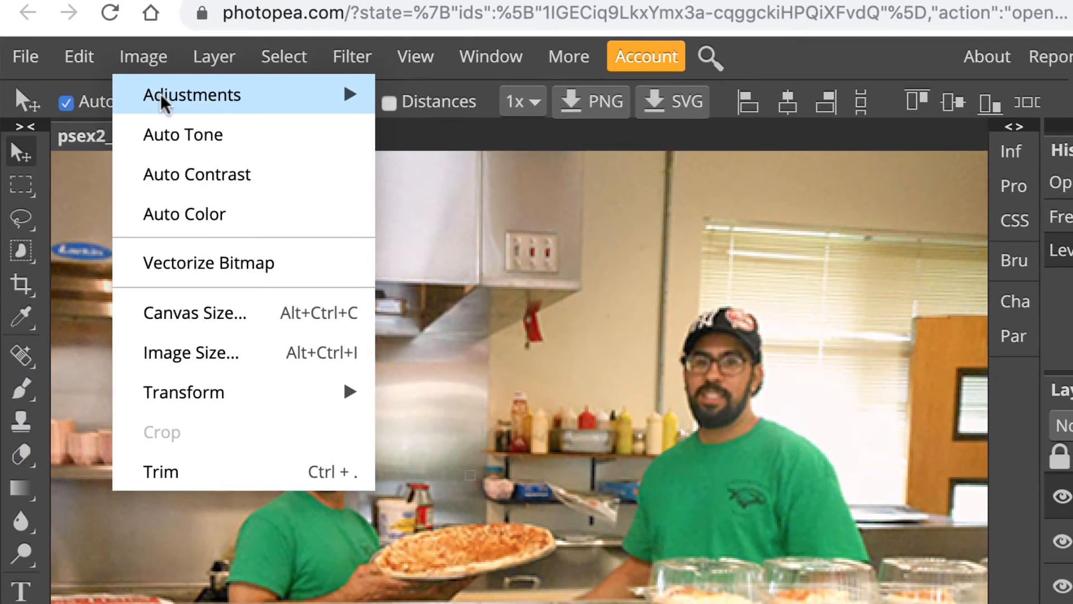
mouse_move(259, 96)
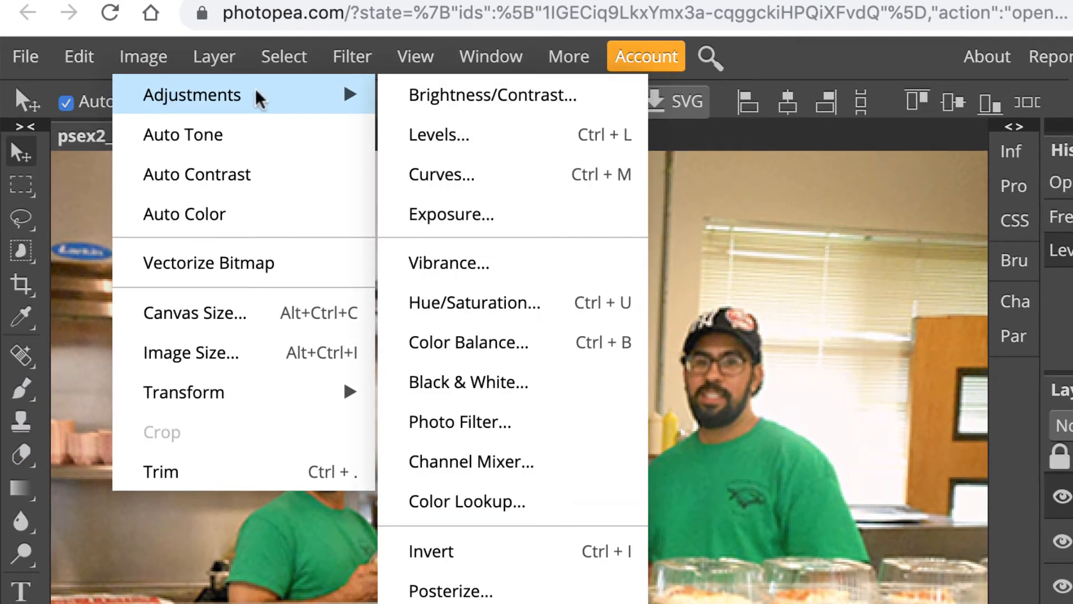
left_click(498, 425)
left_click_drag(460, 259, 581, 247)
left_click_drag(771, 201, 1072, 213)
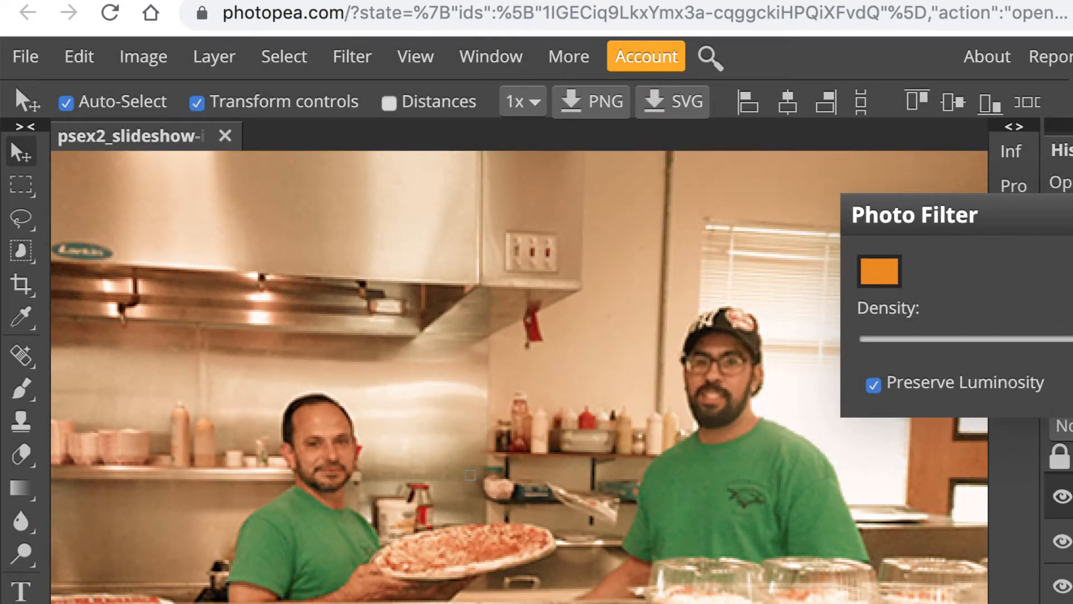
left_click(881, 291)
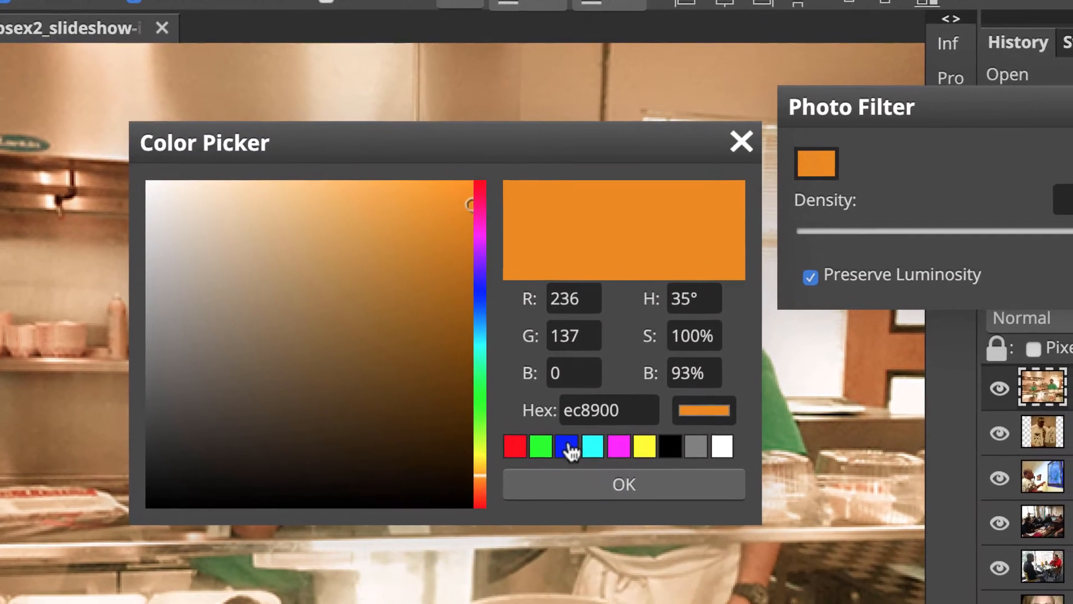
left_click(620, 535)
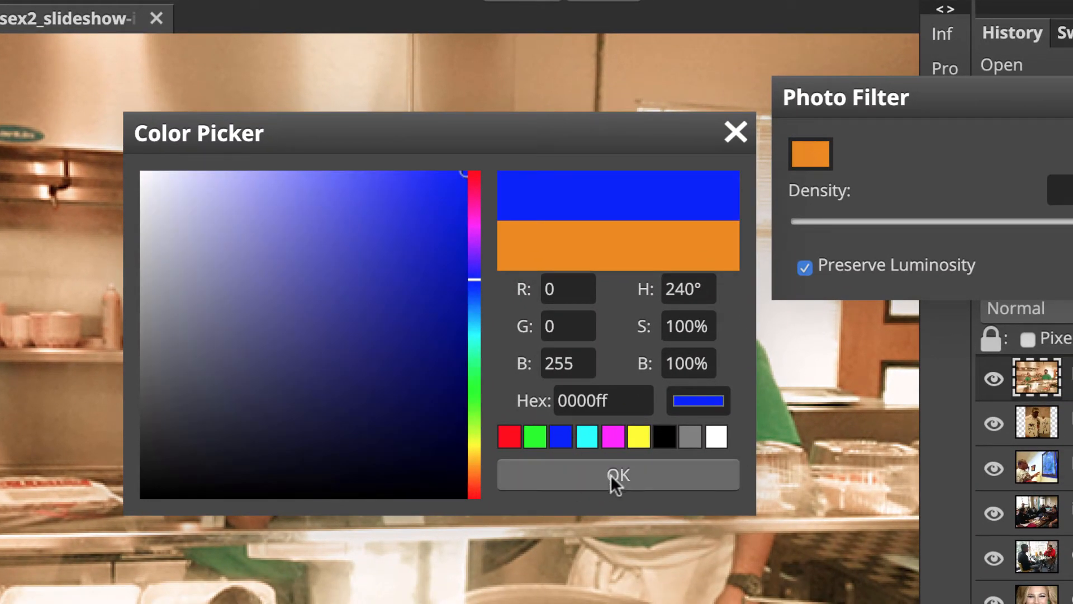
left_click(625, 475)
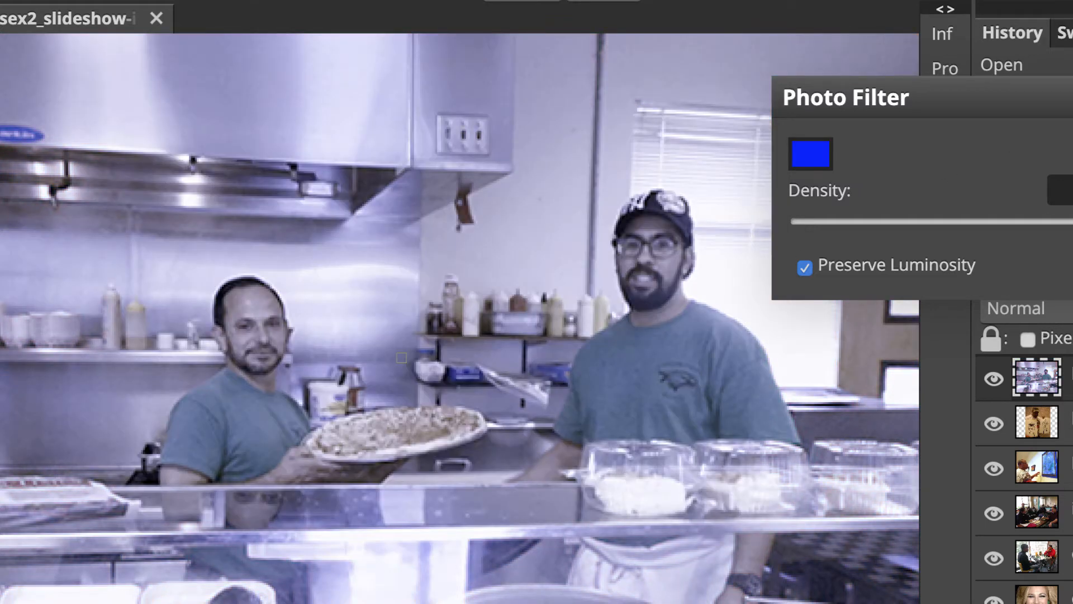
Reduce the filter density to 8%, checking the class notes and comparing the preview on and off, and apply the Photo Filter.
left_click_drag(905, 223, 854, 222)
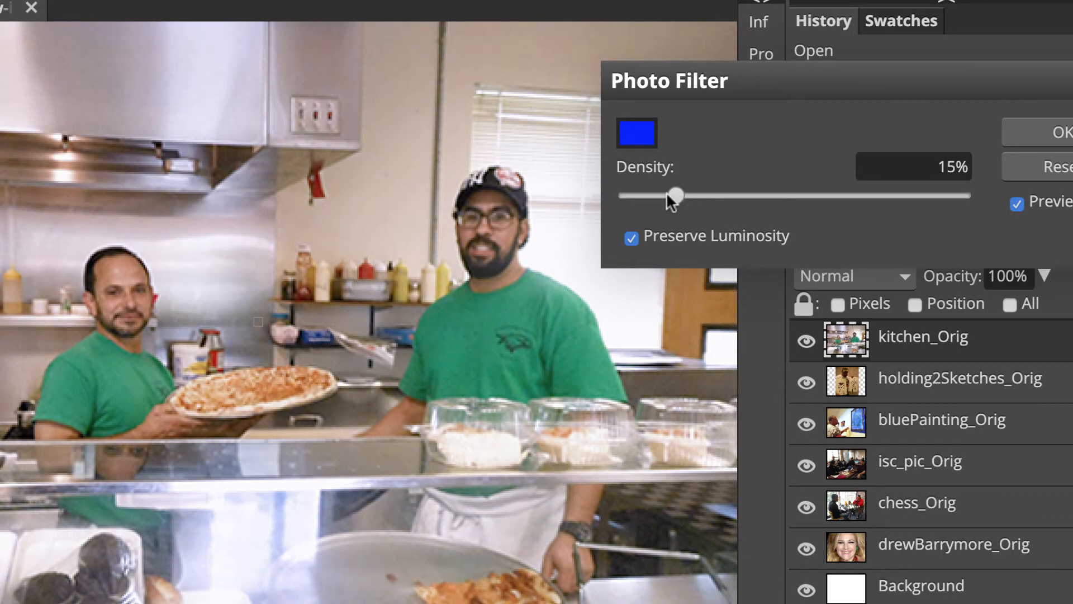
mouse_move(671, 201)
left_mouse_down()
mouse_move(618, 200)
mouse_move(654, 194)
left_mouse_up()
key("super+Tab")
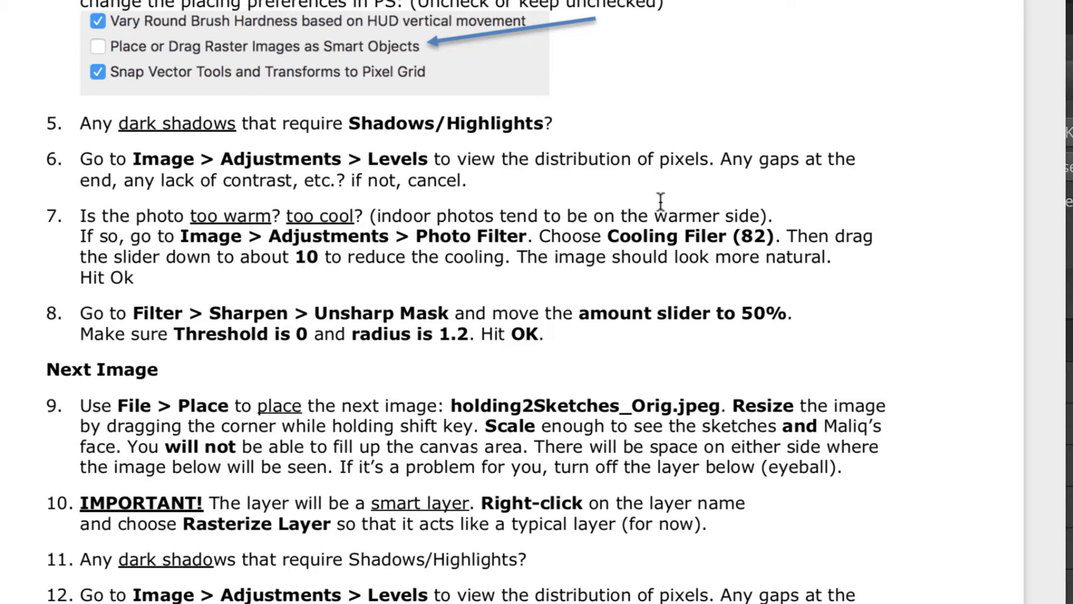
key("super+Tab")
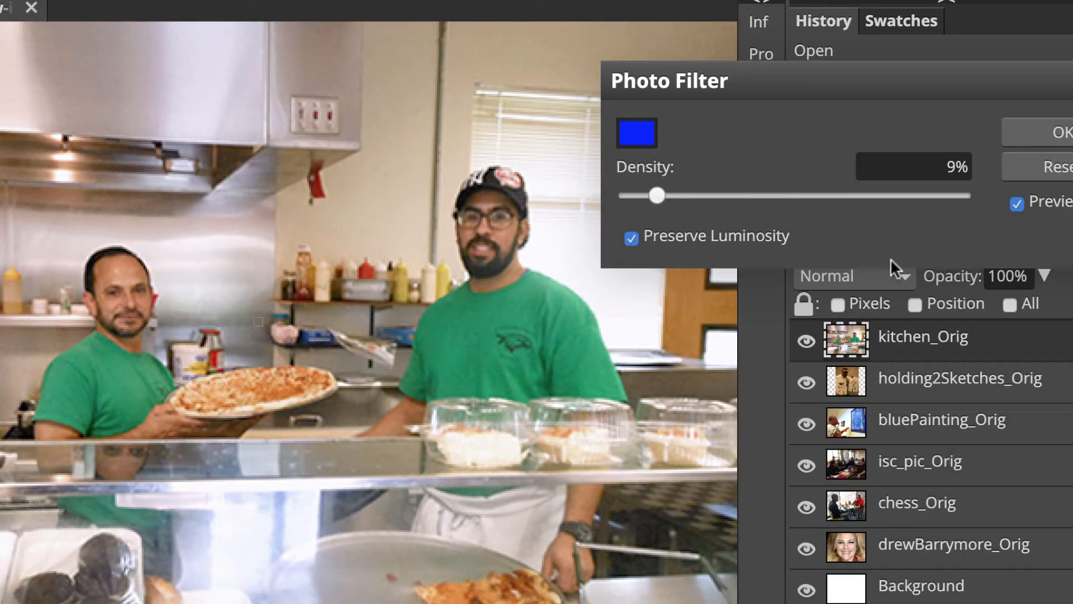
left_click(1016, 204)
left_click(1016, 204)
left_click(1016, 204)
left_click(1016, 204)
left_click_drag(656, 190, 652, 188)
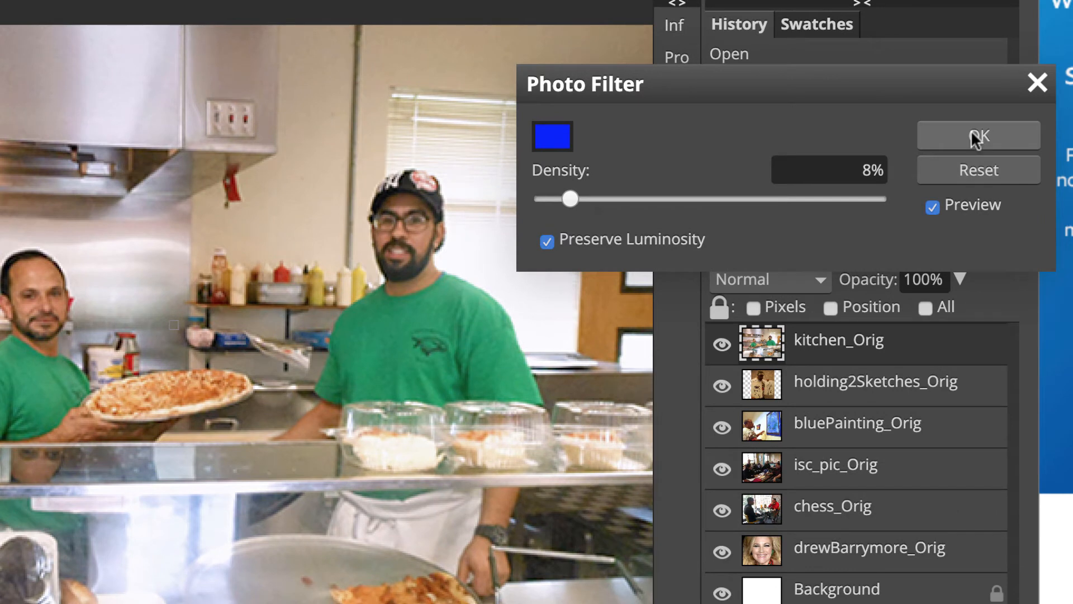
left_click(975, 138)
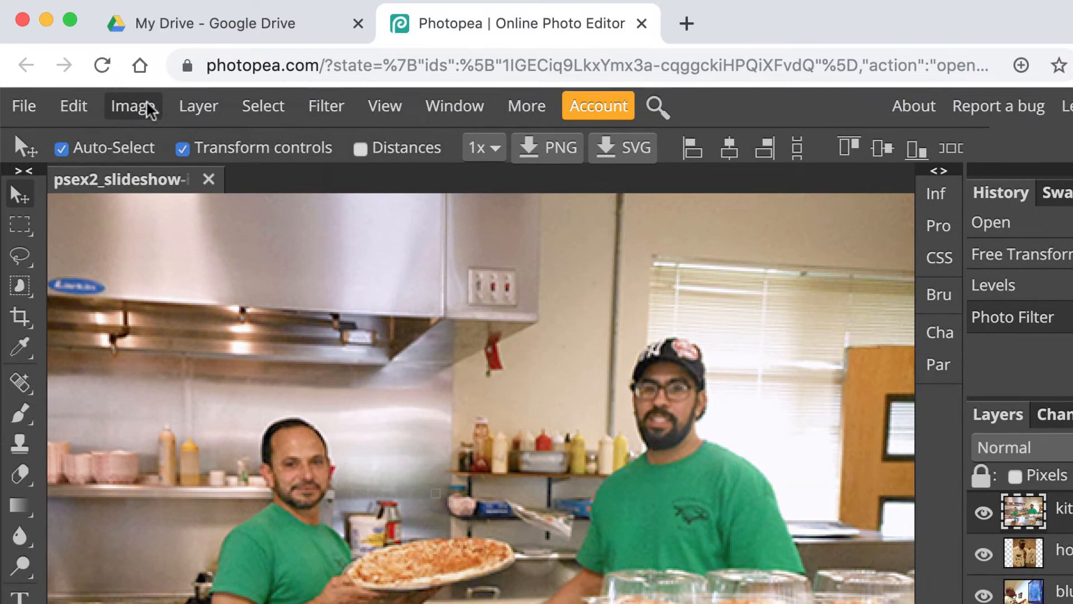
Check the document's dimensions and resolution in the Image Size settings, leaving them unchanged.
left_click(146, 108)
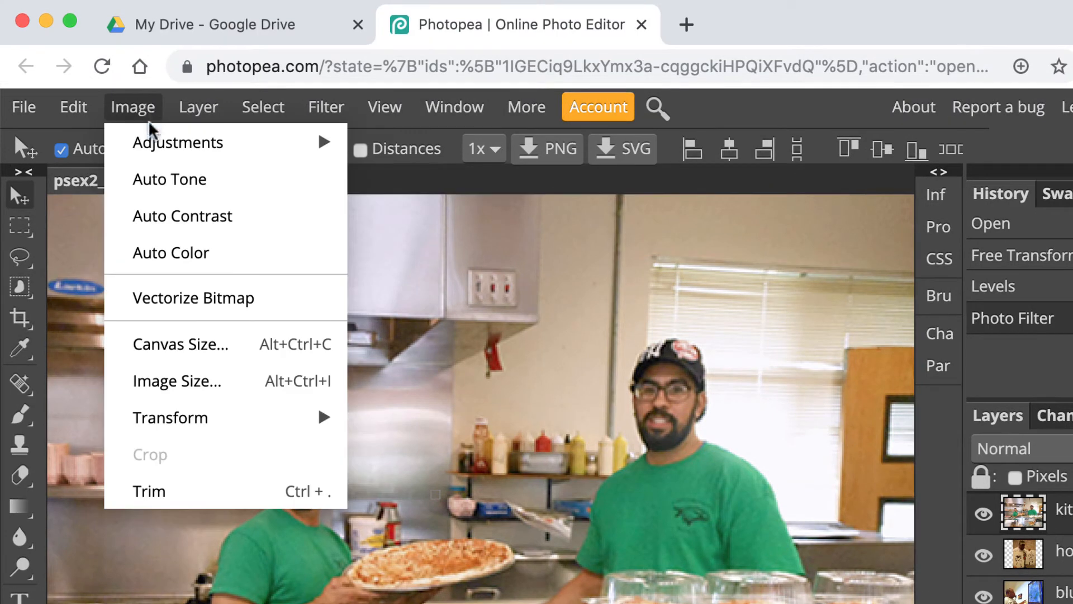
mouse_move(149, 137)
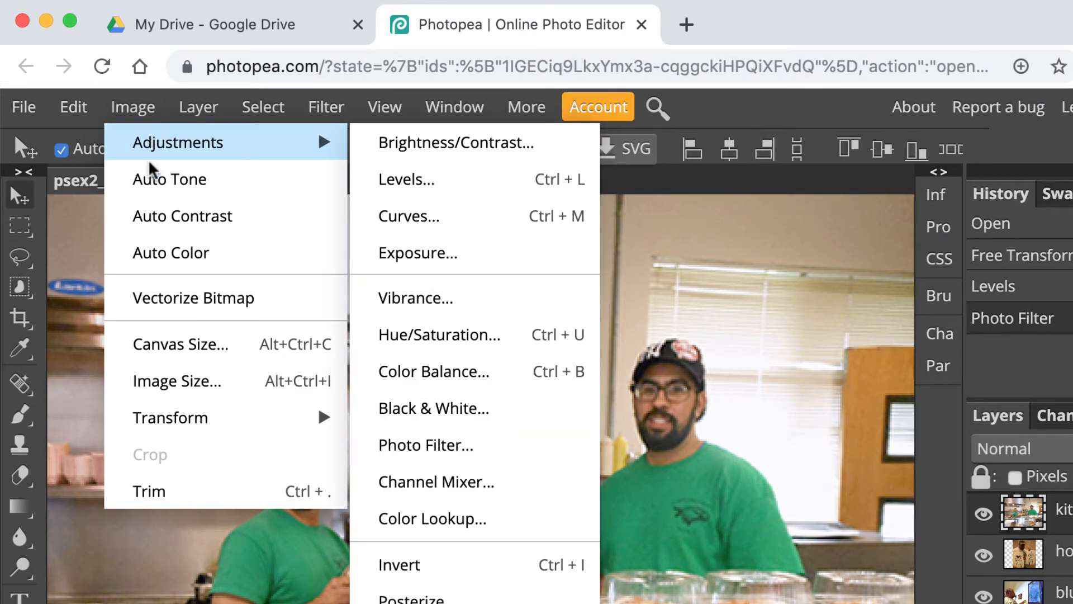
left_click(165, 380)
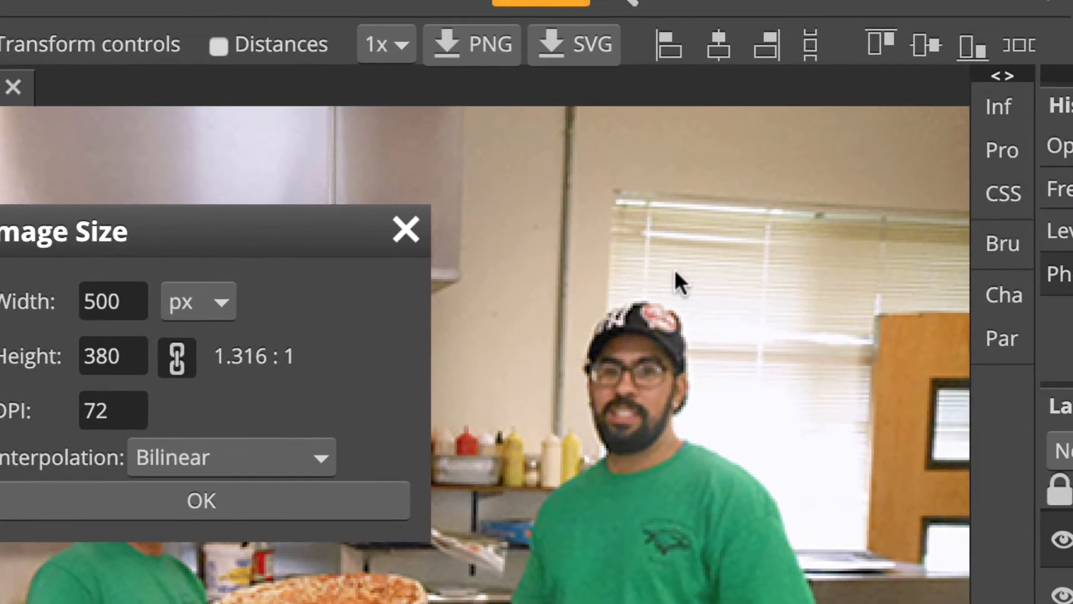
left_click(416, 228)
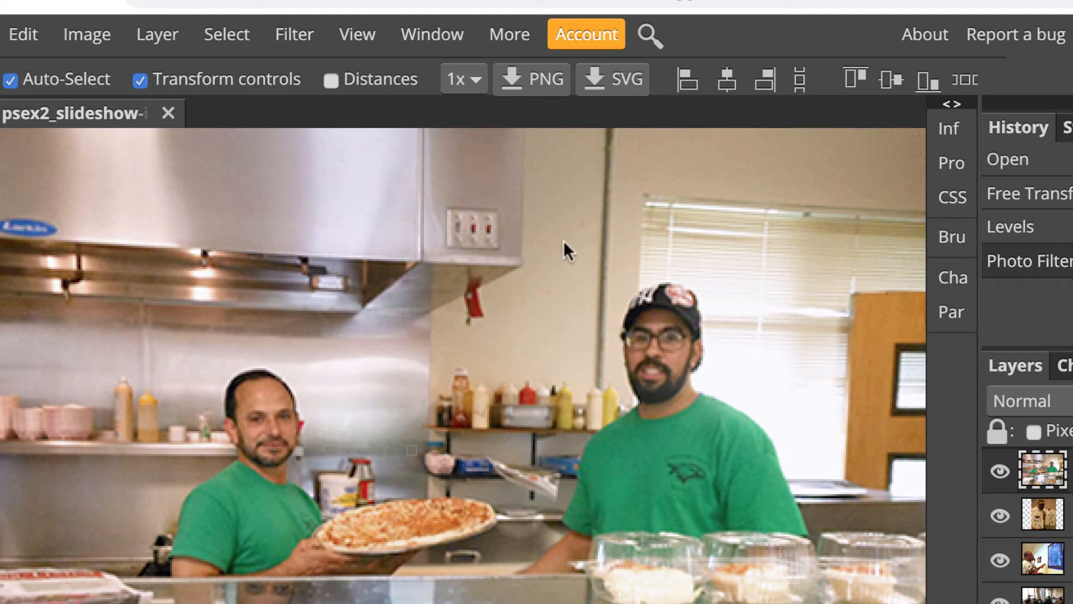
Sharpen the kitchen_Orig layer with Unsharp Mask at amount 50%, radius 2 px and threshold 0.
left_click(299, 38)
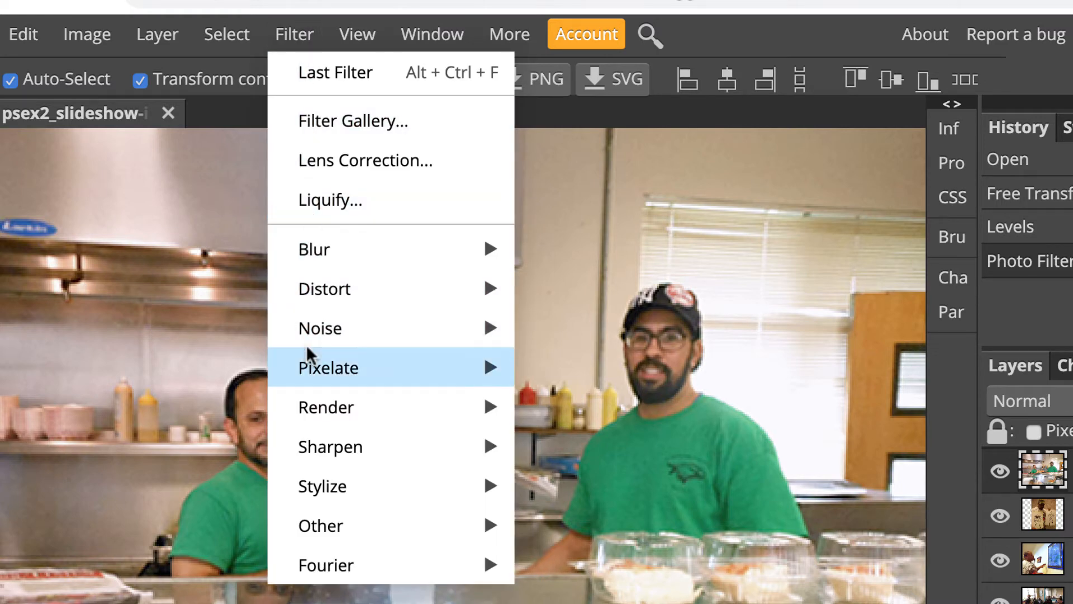
mouse_move(320, 452)
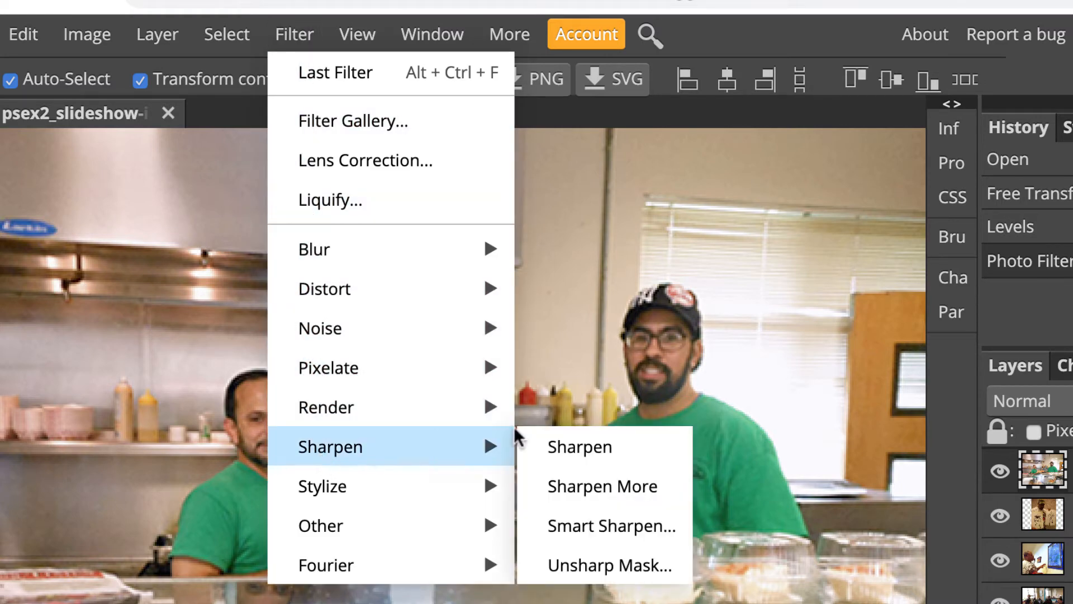
left_click(618, 557)
left_click_drag(364, 241, 939, 264)
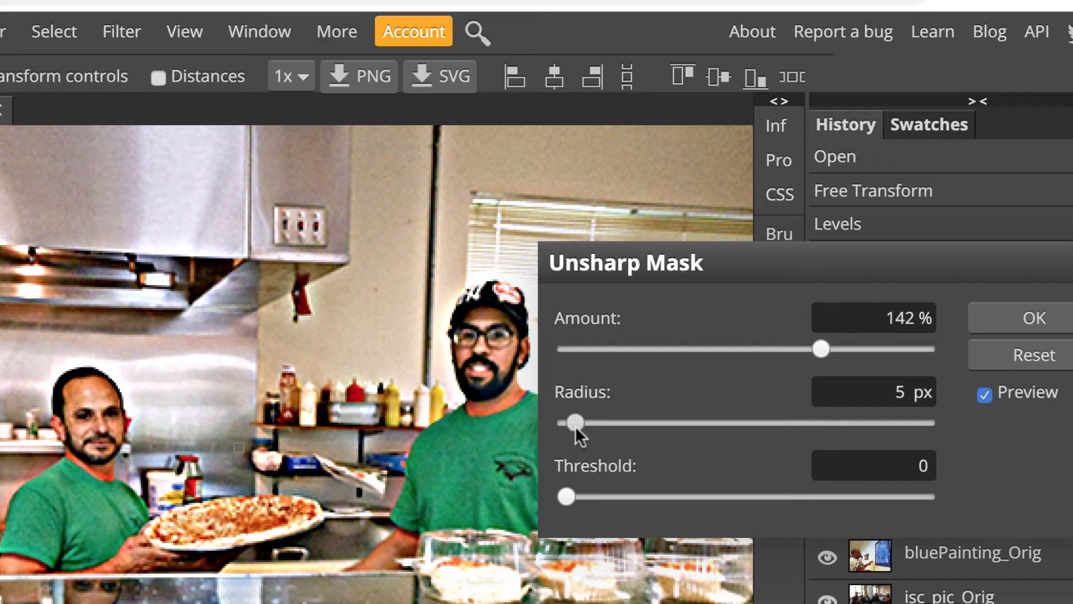
left_click_drag(570, 426, 569, 426)
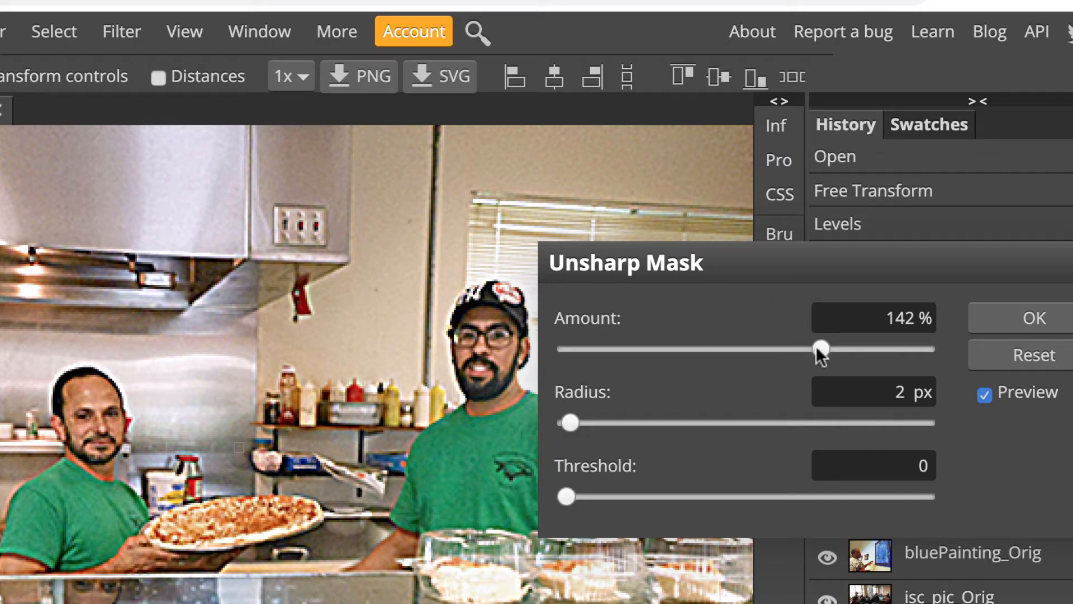
left_click_drag(819, 350, 654, 353)
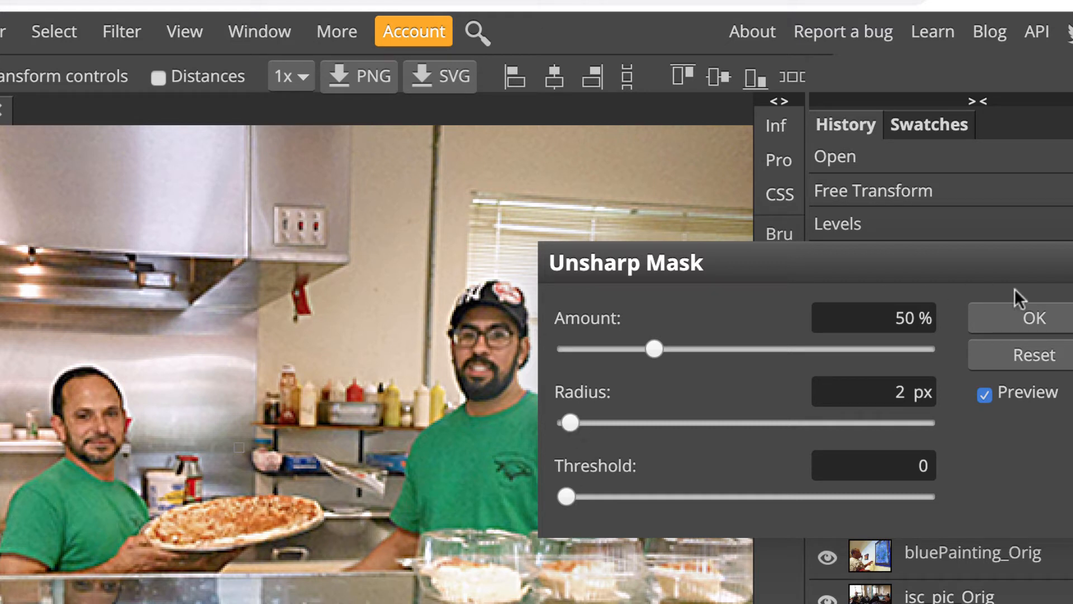
left_click(1054, 318)
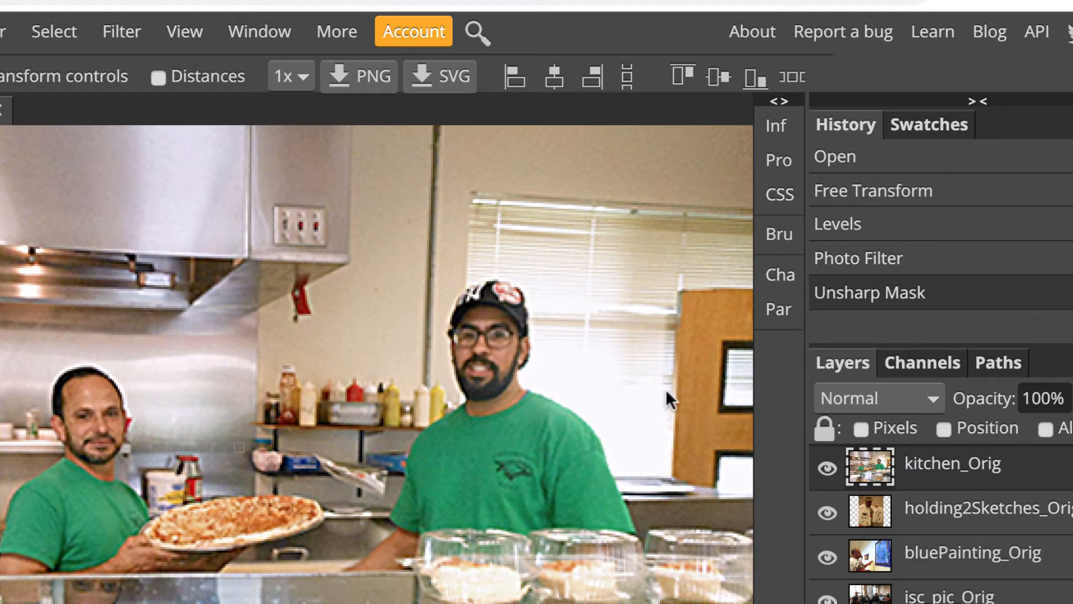
Compare the whole kitchen photo in its originally opened state with the sharpened version through the document history.
key("super+minus")
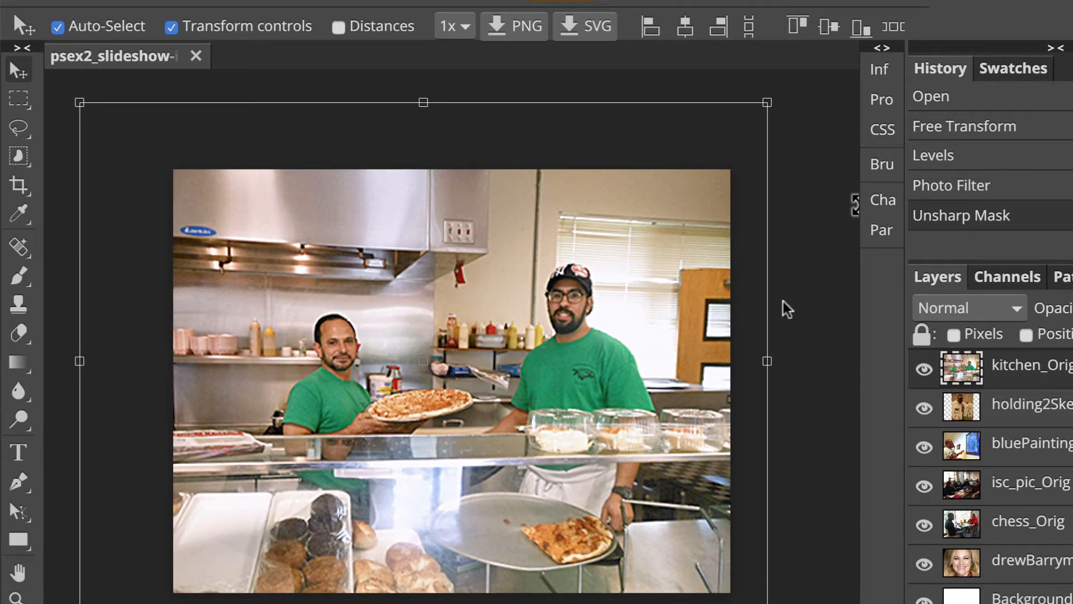
left_click(1045, 105)
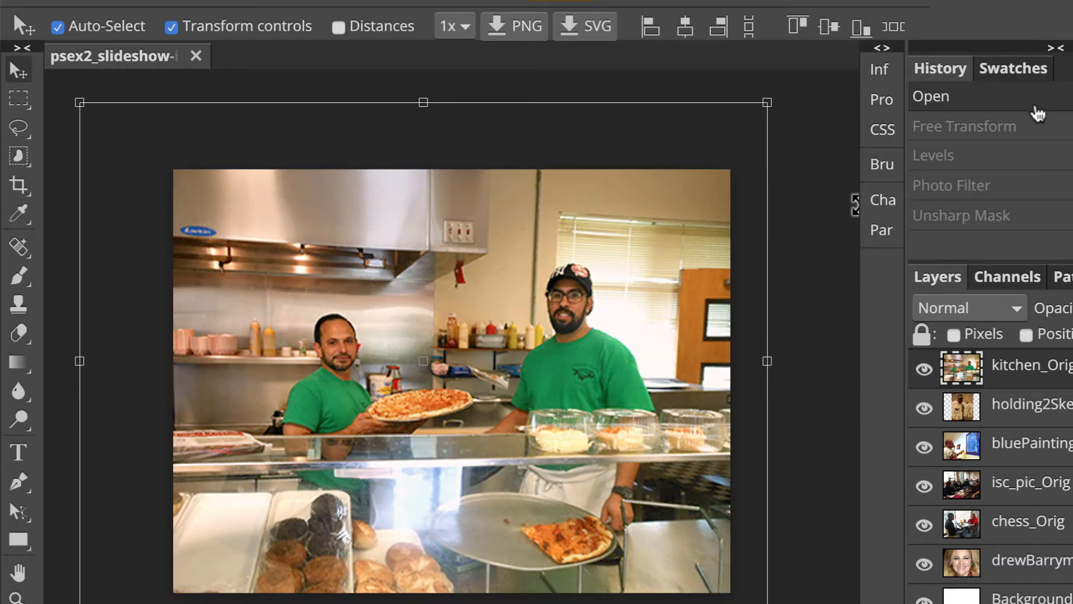
left_click(1002, 219)
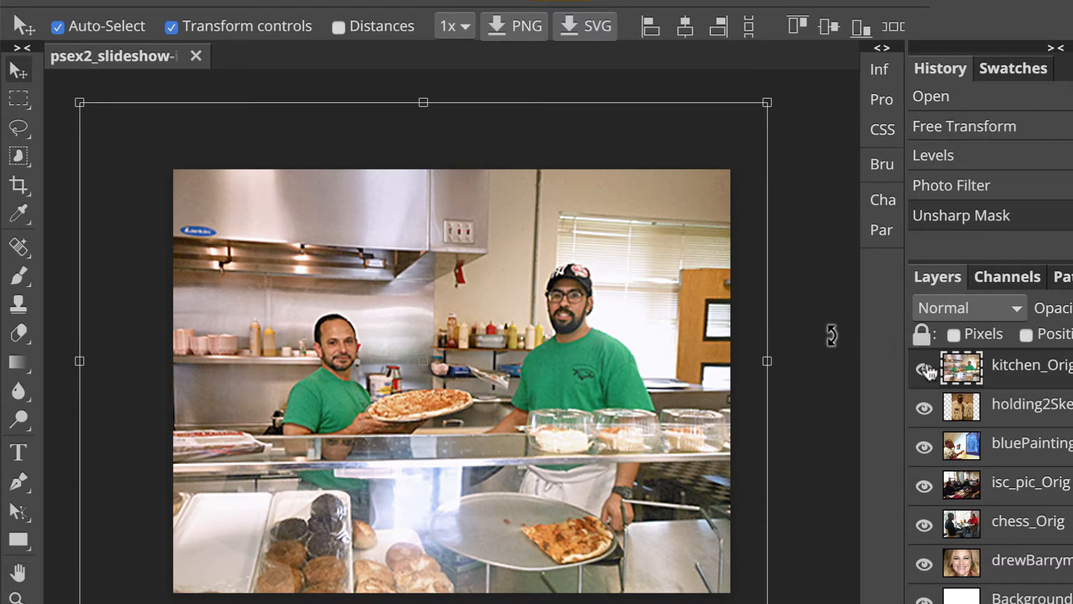
Select the holding2Sketches_Orig layer and hide the kitchen, bluePainting, isc_pic, chess and drewBarrymore layers.
left_click(923, 370)
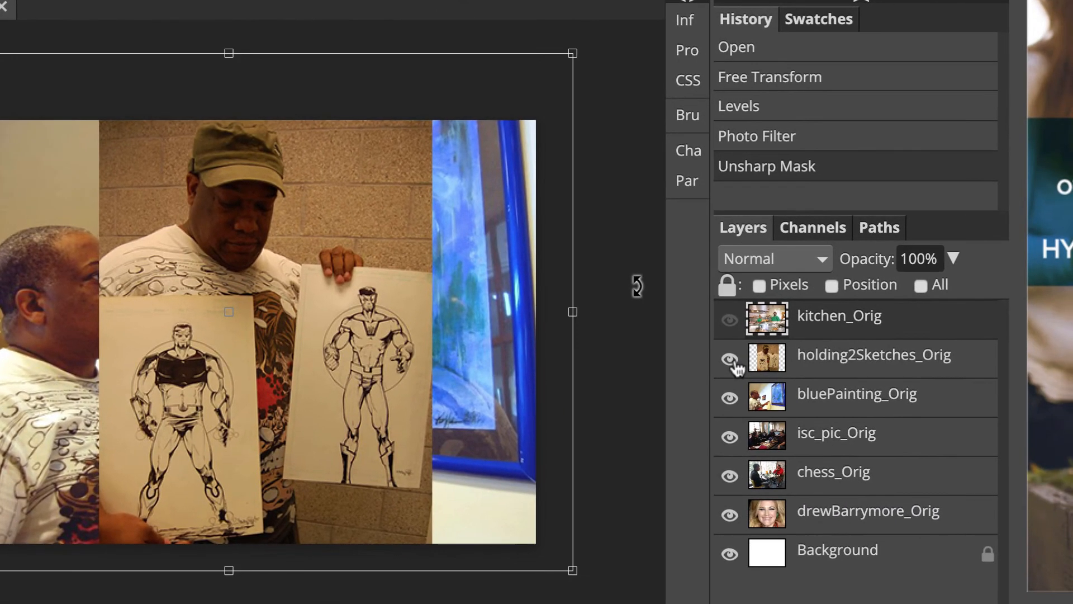
left_click(837, 362)
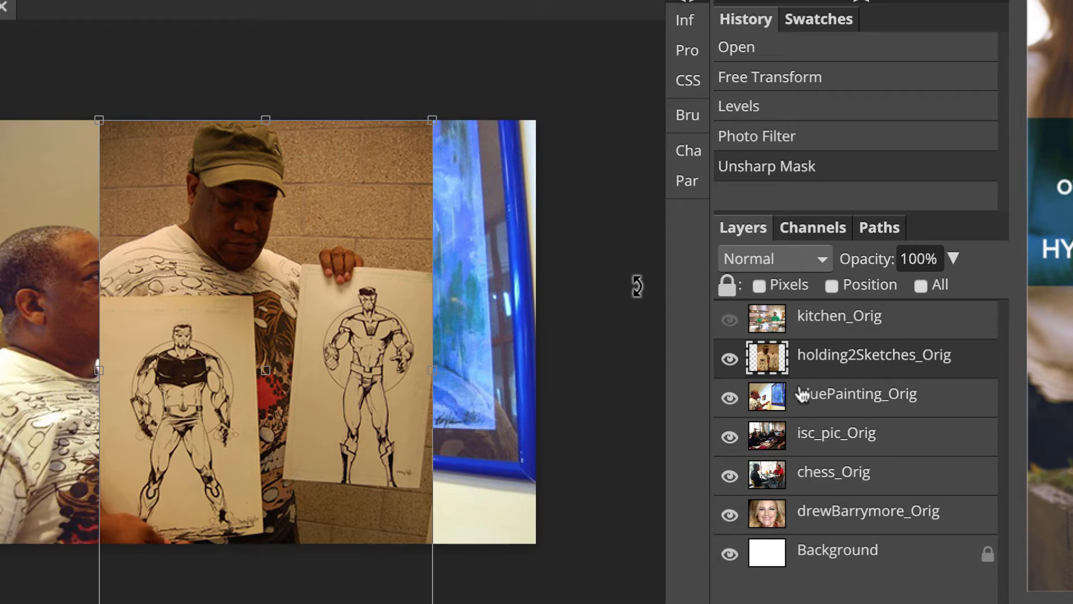
left_click(730, 398)
left_click(729, 437)
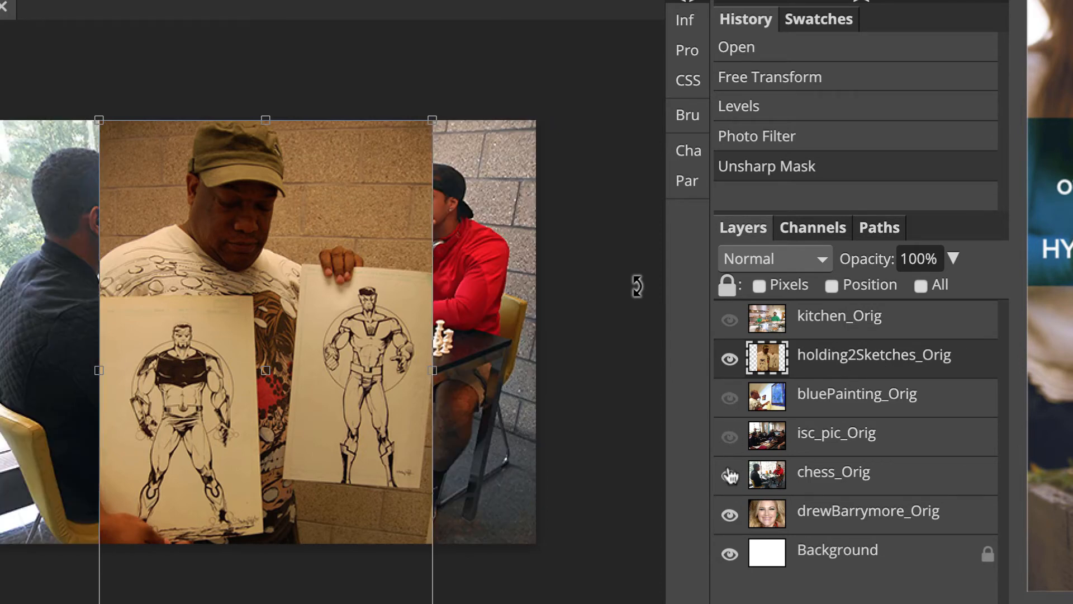
left_click(730, 476)
left_click(729, 515)
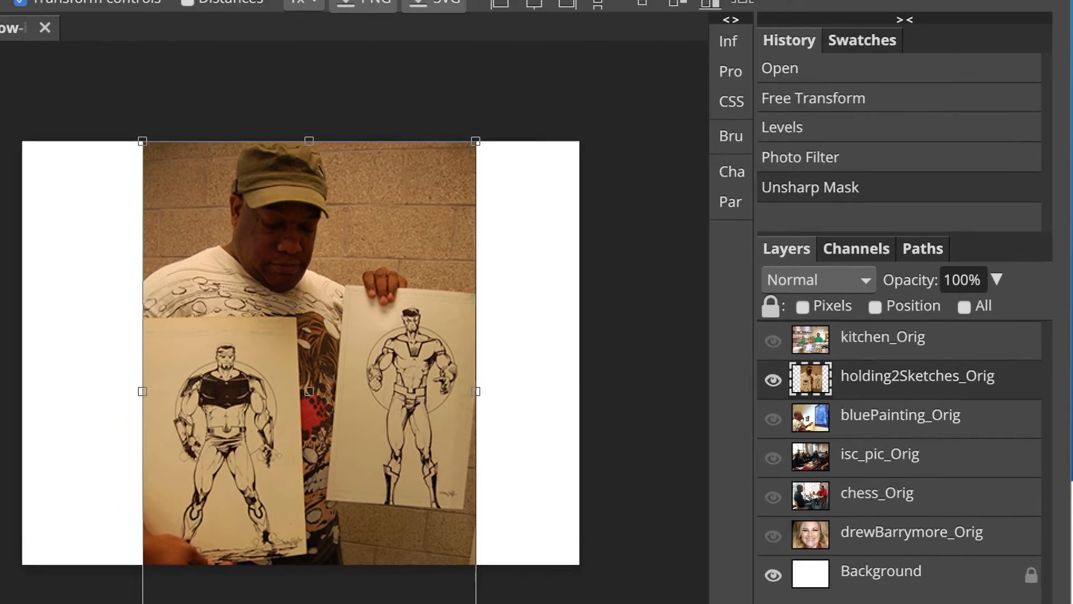
left_click(117, 28)
mouse_move(150, 65)
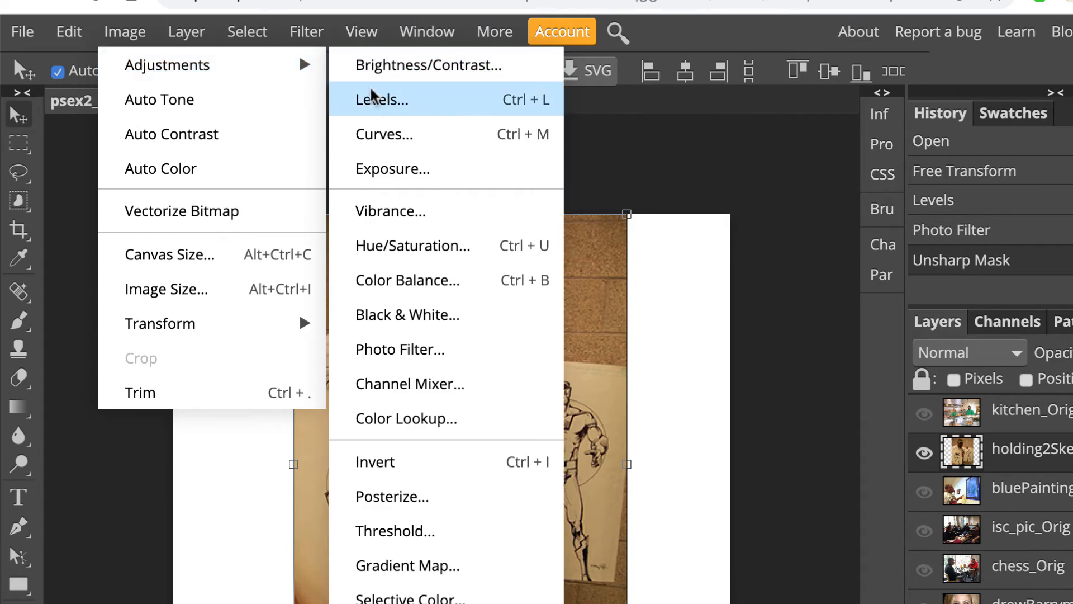
left_click(383, 101)
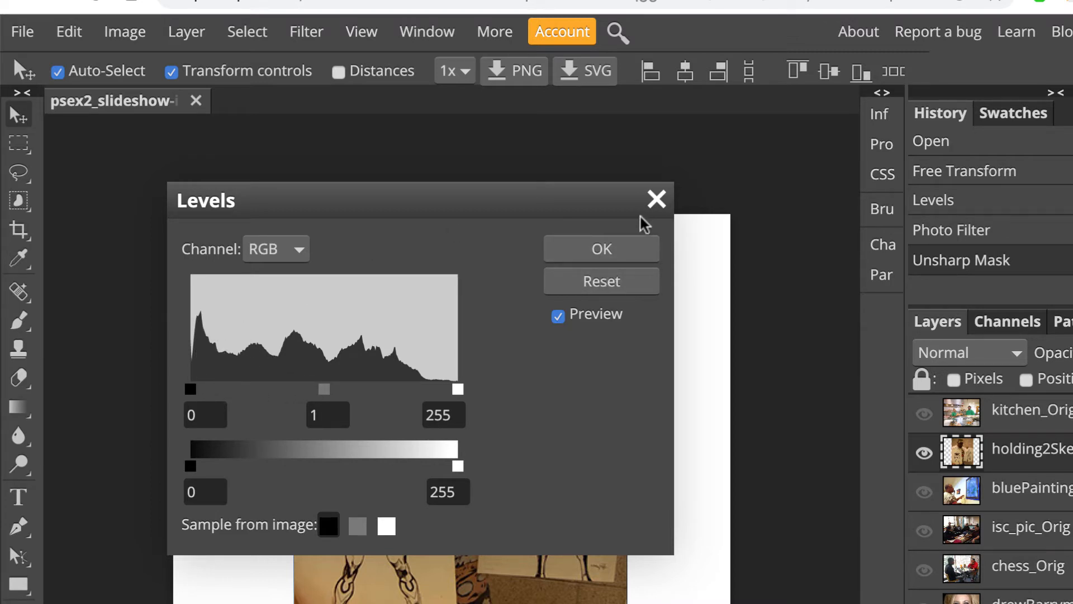
left_click(657, 199)
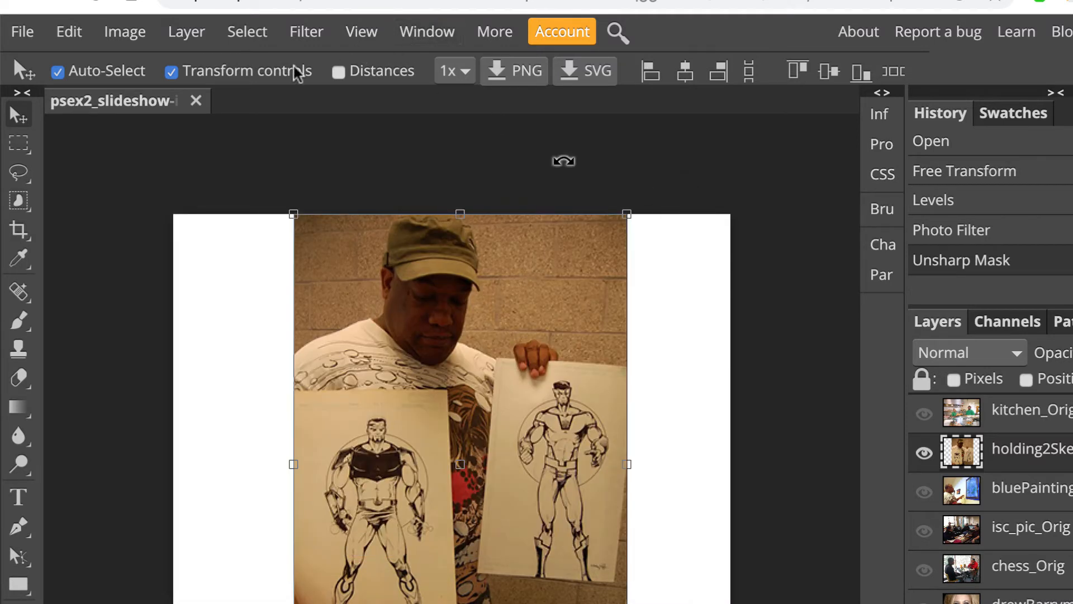
Start a Levels adjustment on holding2Sketches_Orig, set the shadow output to 19 and compare the preview on and off.
left_click(124, 32)
mouse_move(136, 70)
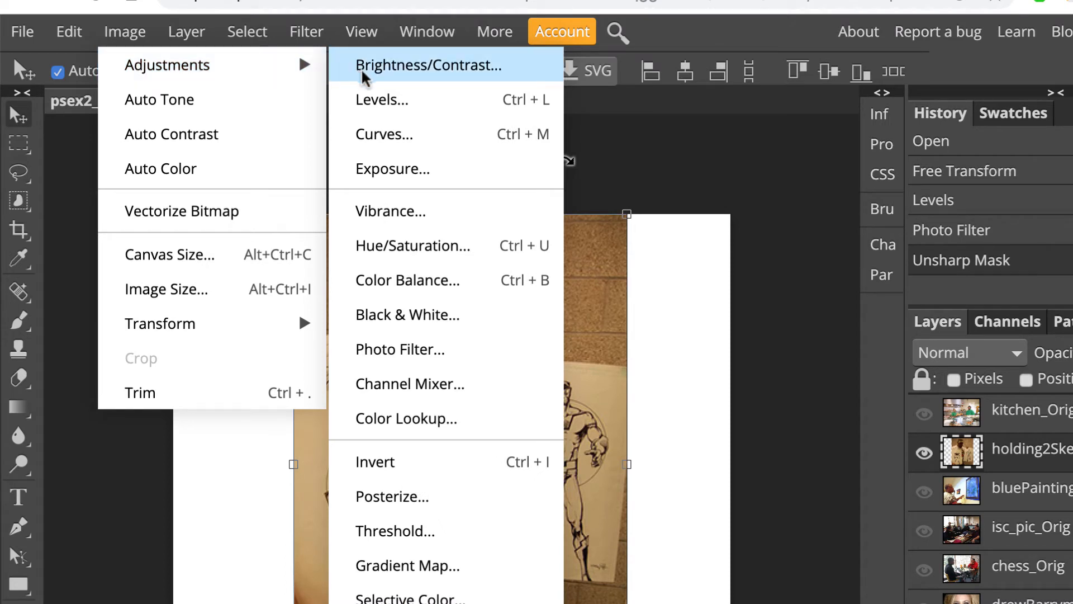
left_click(365, 101)
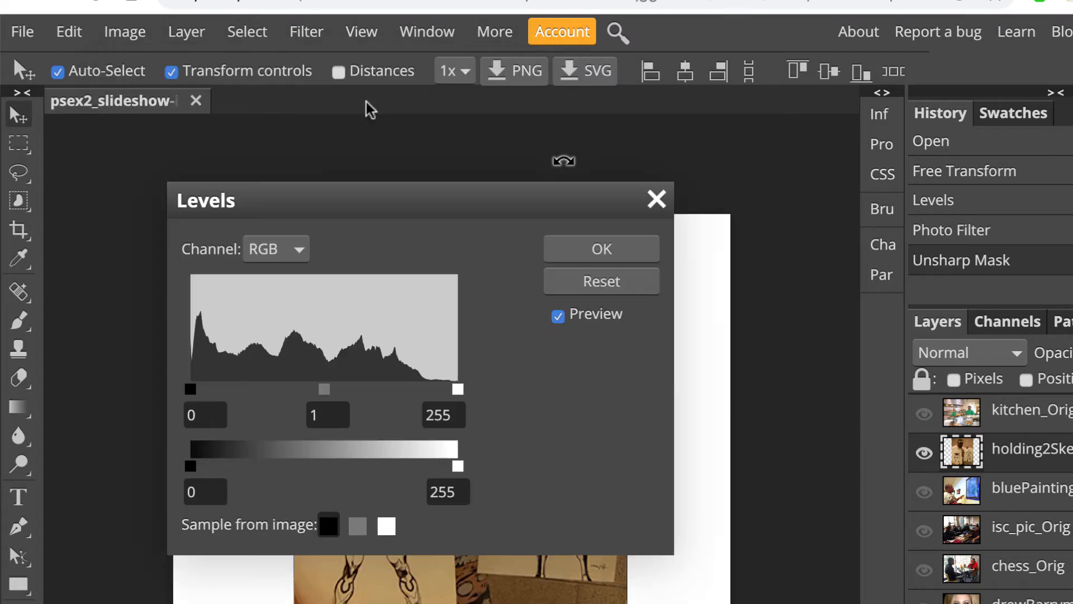
left_click_drag(411, 198, 850, 120)
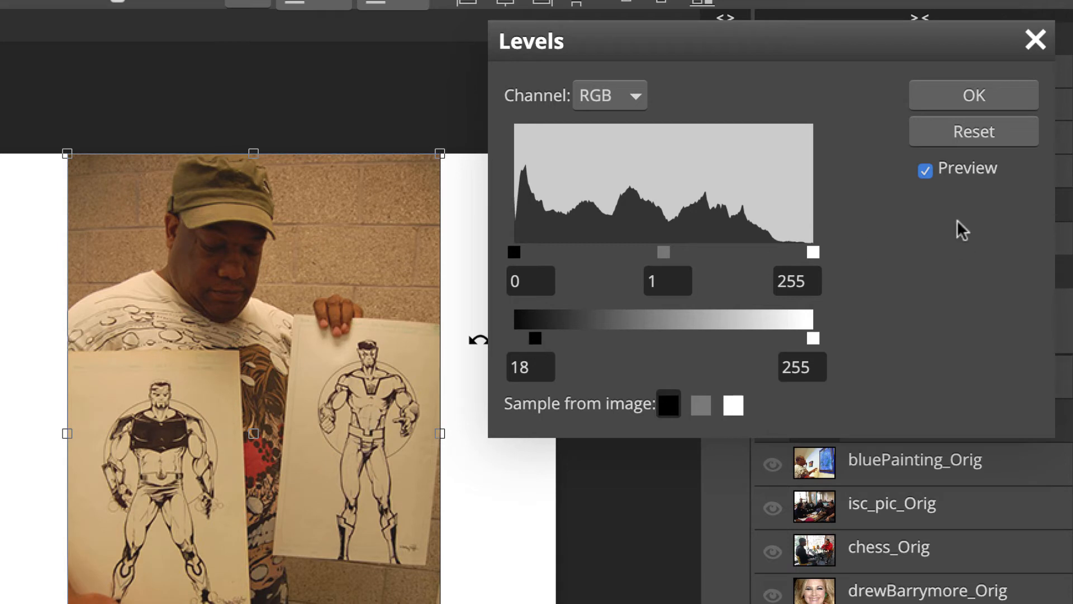
left_click(925, 170)
left_click(925, 171)
left_click_drag(535, 336, 536, 337)
left_click(926, 174)
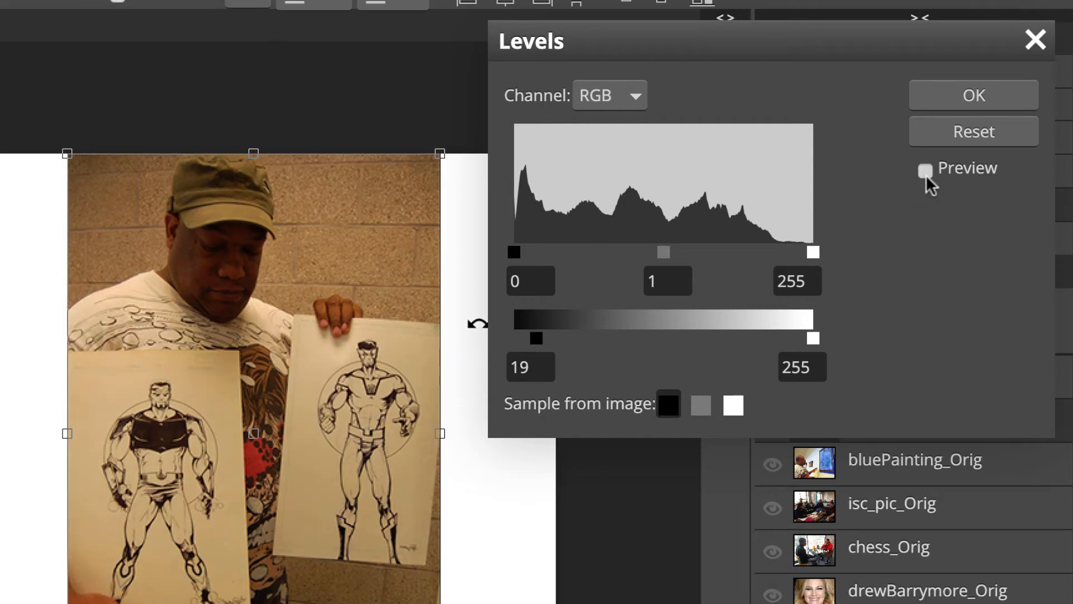
left_click(925, 174)
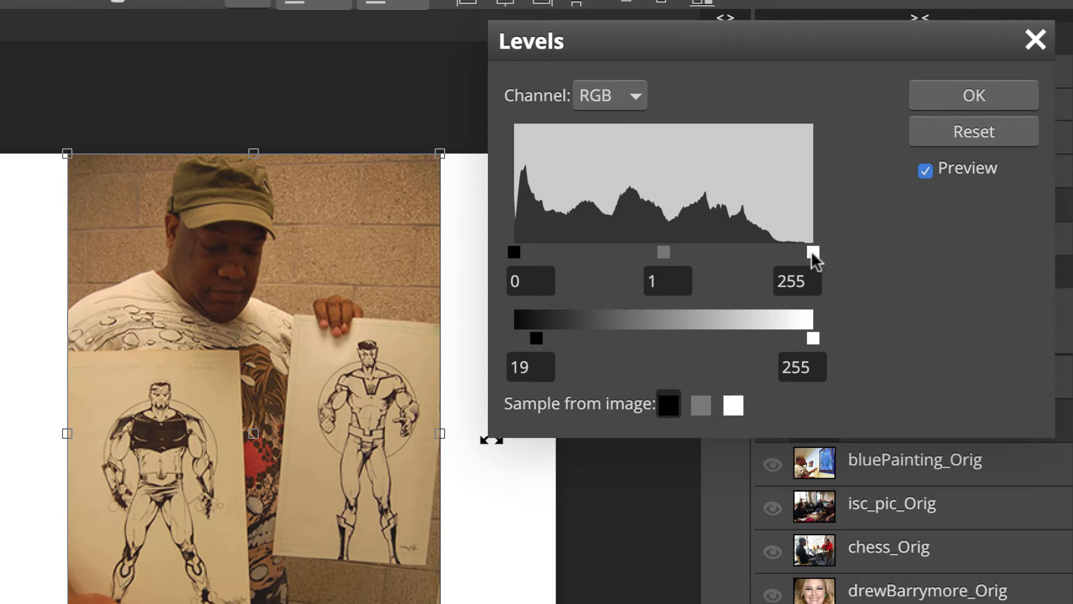
Lower the Levels highlight input to 224, compare the preview on and off, and apply the adjustment.
left_click_drag(812, 253, 779, 256)
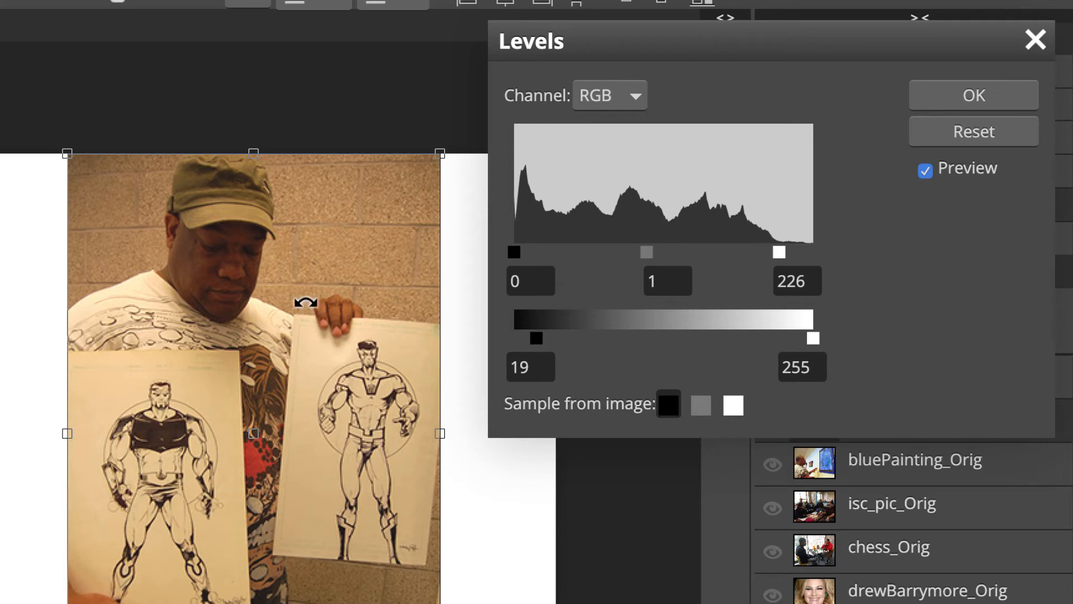
mouse_move(775, 250)
left_mouse_down()
mouse_move(805, 250)
mouse_move(775, 246)
left_mouse_up()
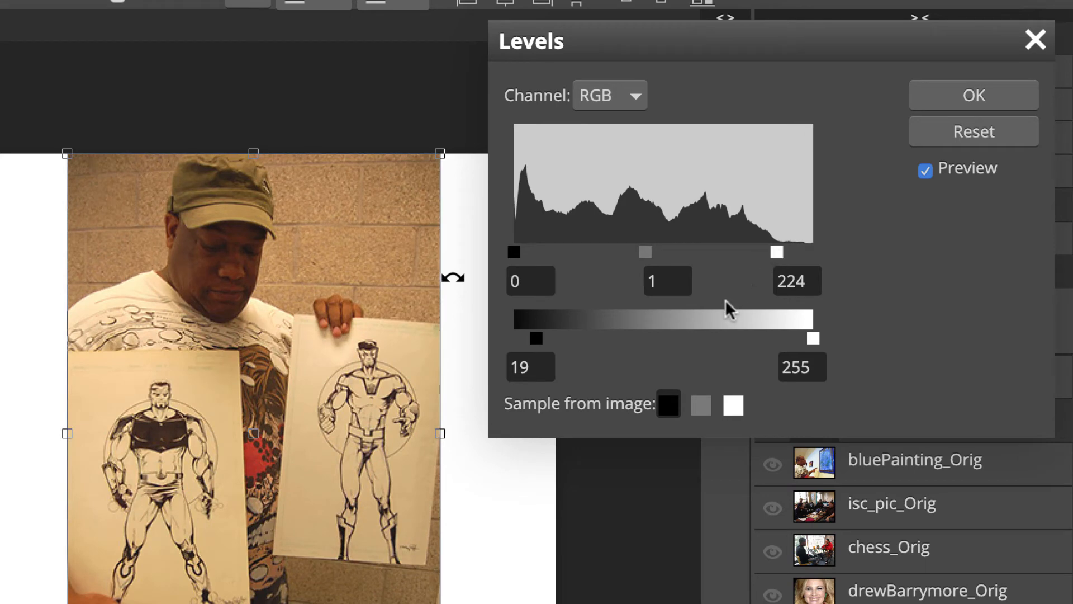
left_click(926, 168)
left_click(925, 169)
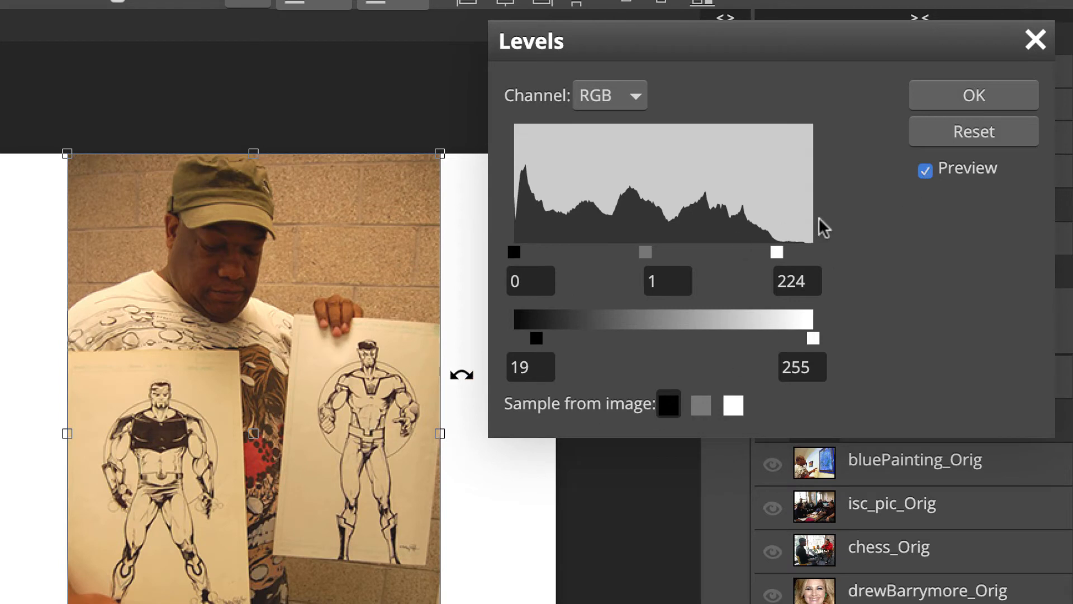
left_click(994, 88)
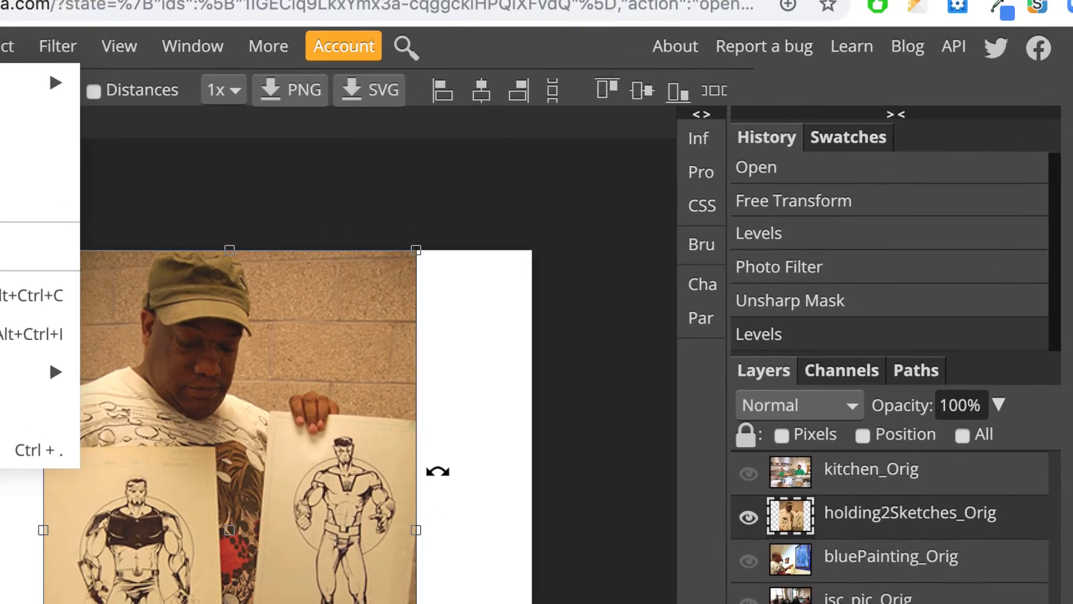
Start a Photo Filter on holding2Sketches_Orig, set its color to pure blue (0000ff) and move the dialog off the photo.
mouse_move(48, 69)
left_click(157, 400)
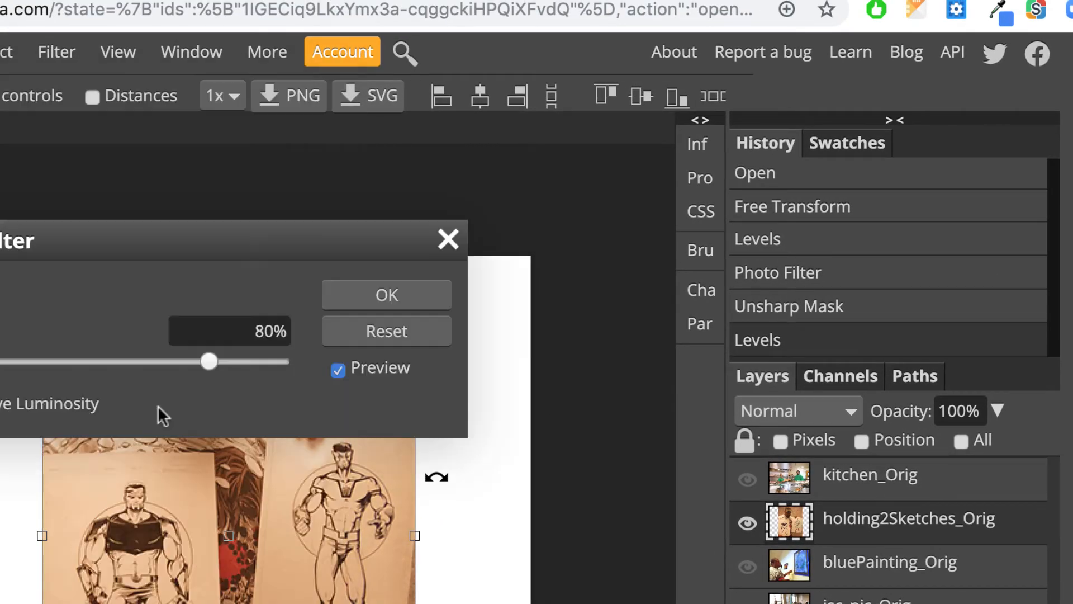
left_click(1, 299)
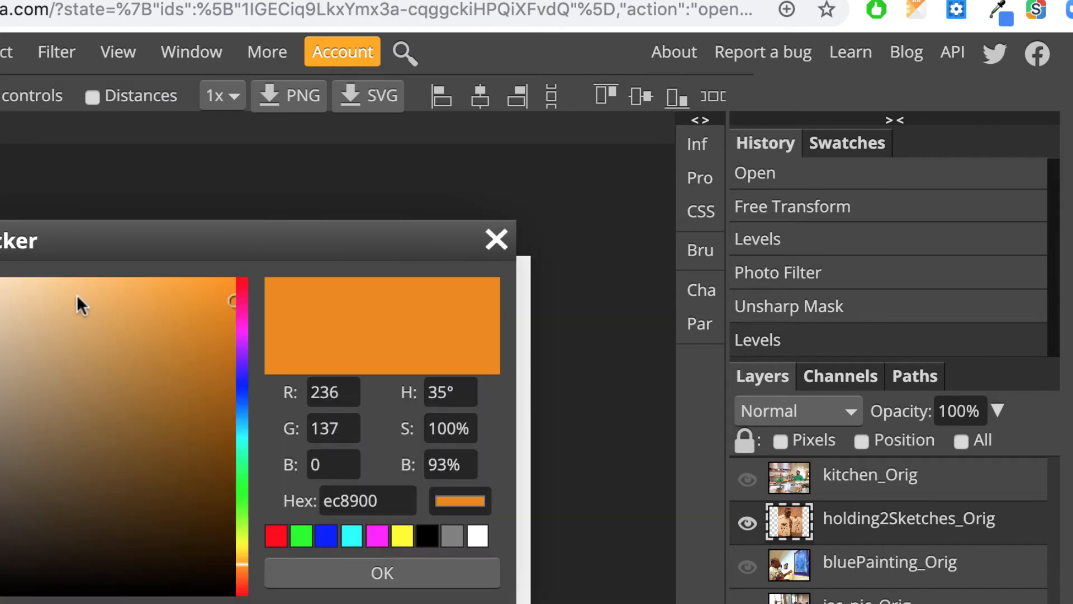
left_click(327, 535)
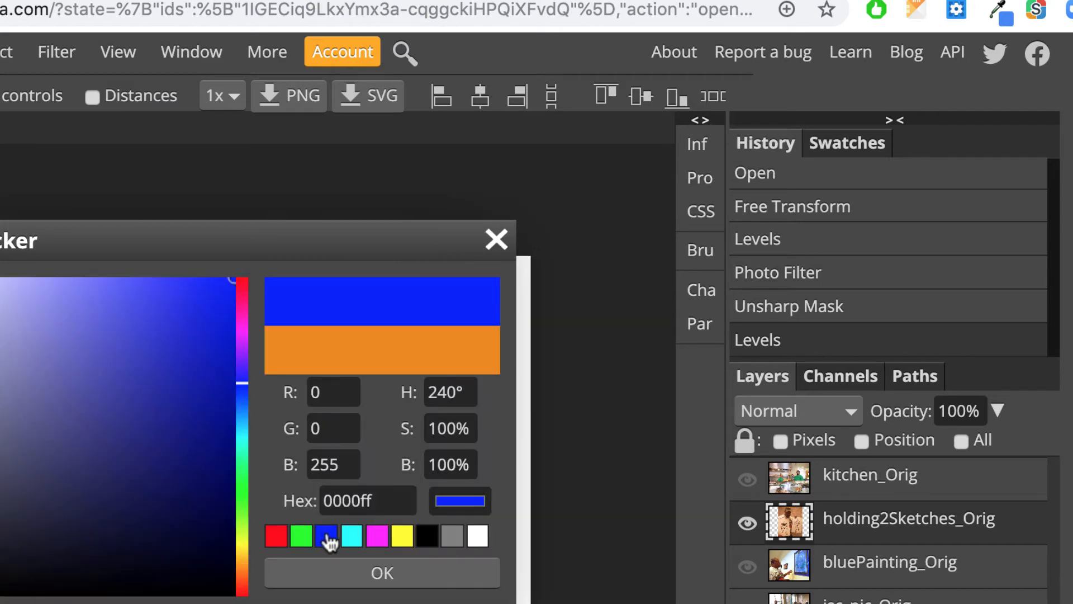
left_click_drag(278, 238, 911, 179)
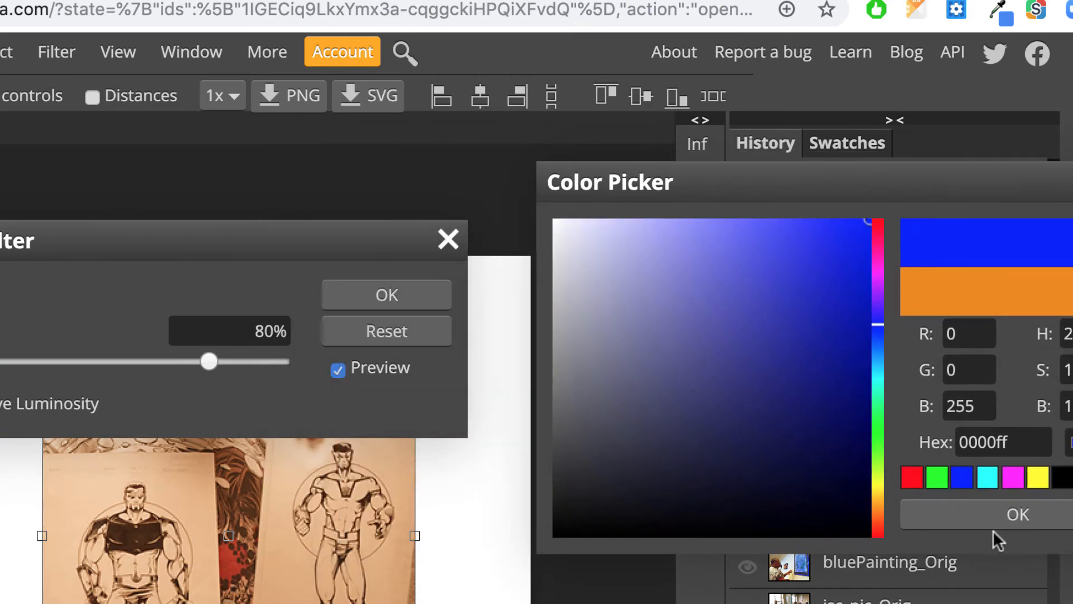
left_click(1022, 509)
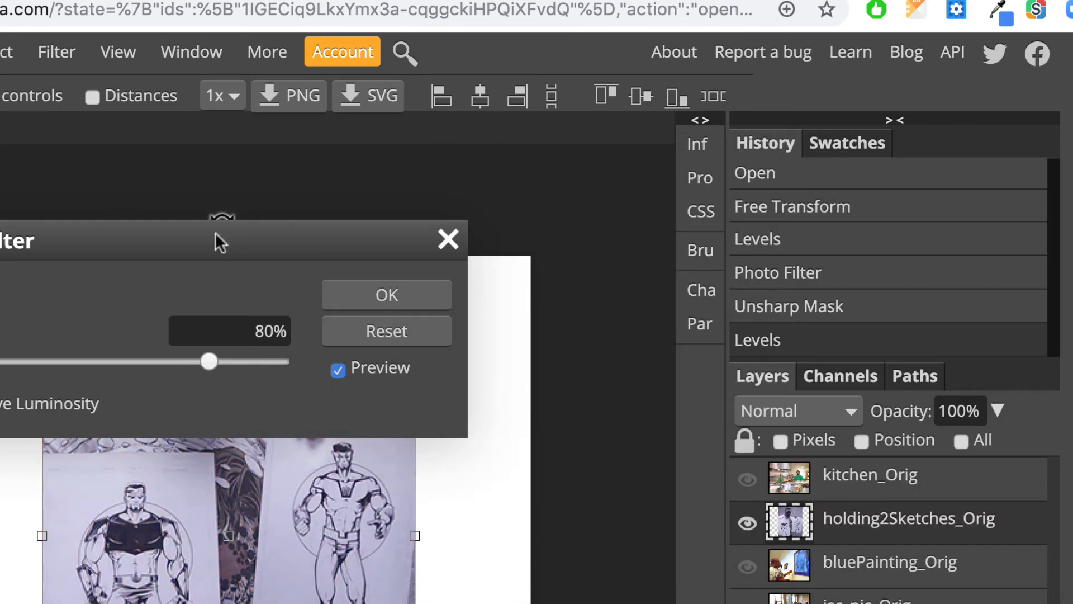
left_click_drag(217, 238, 812, 182)
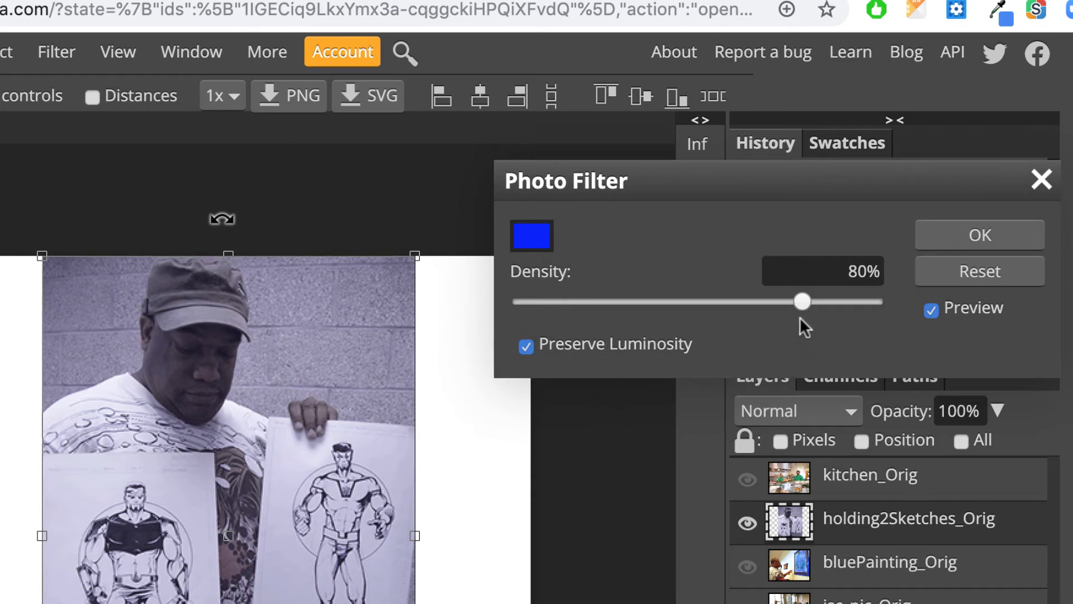
Lower the Photo Filter density to about 12% and apply the filter to holding2Sketches_Orig.
left_click_drag(802, 301, 563, 302)
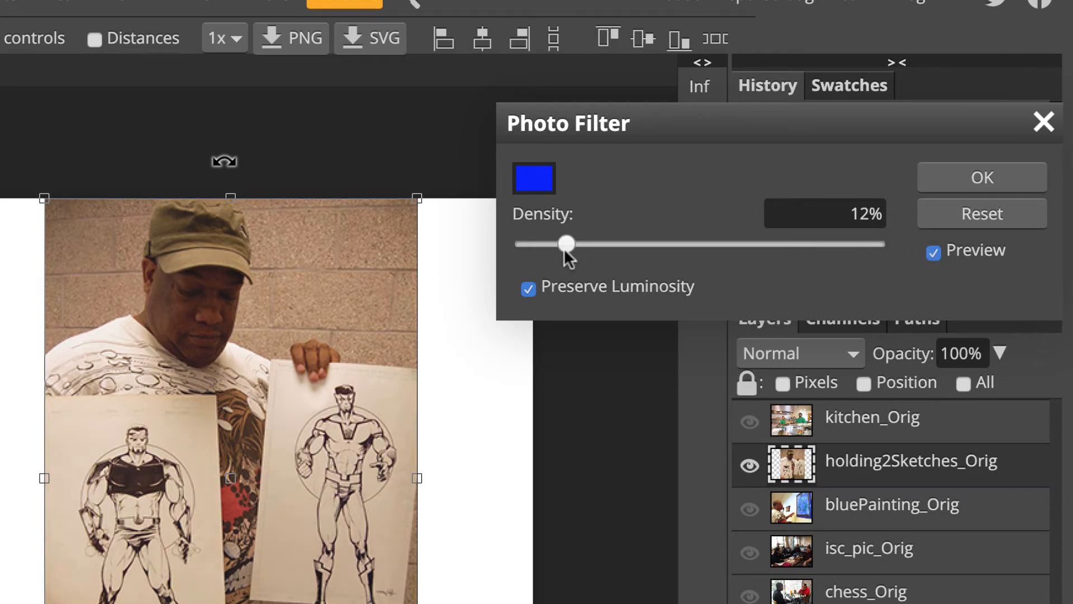
left_click_drag(567, 245, 572, 245)
left_click(982, 177)
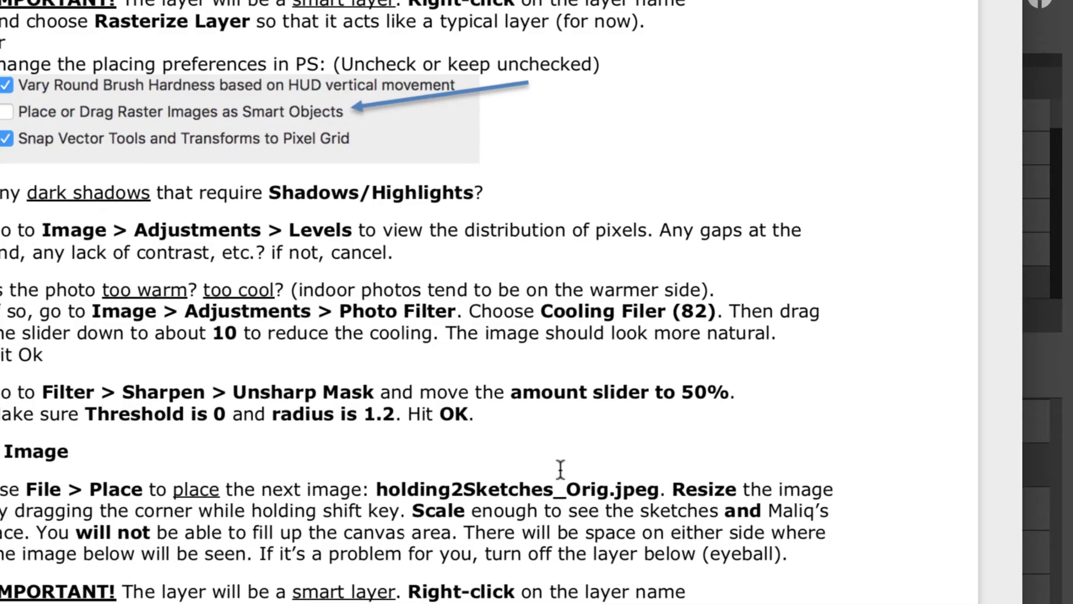
Consult the sharpening instructions in the assignment document and repeat the last filter, Unsharp Mask, on holding2Sketches_Orig.
scroll(660, 541, "down", 3)
scroll(738, 273, "down", 6)
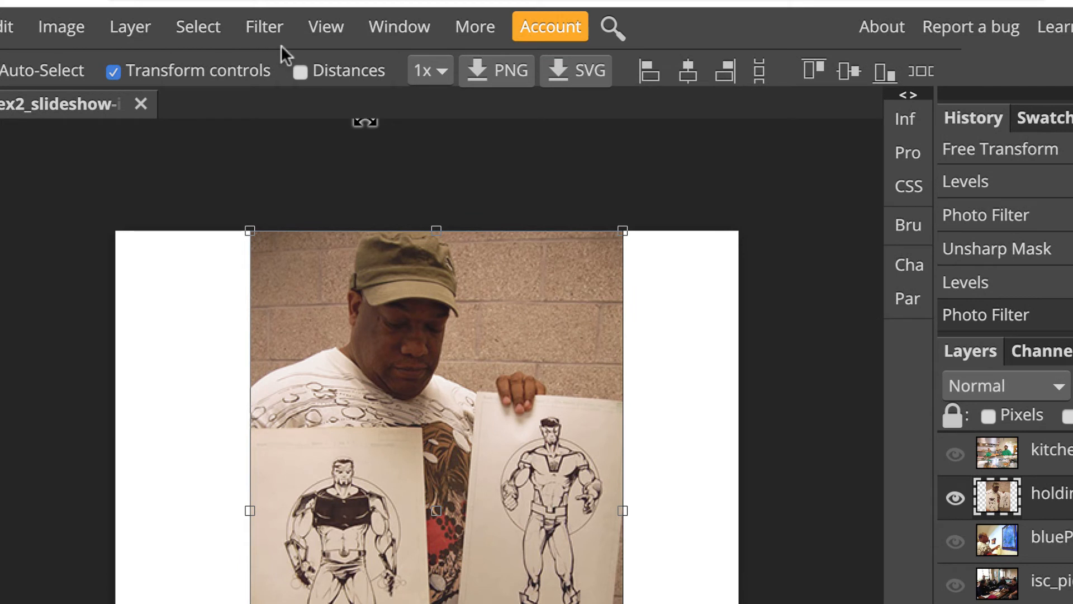
left_click(254, 25)
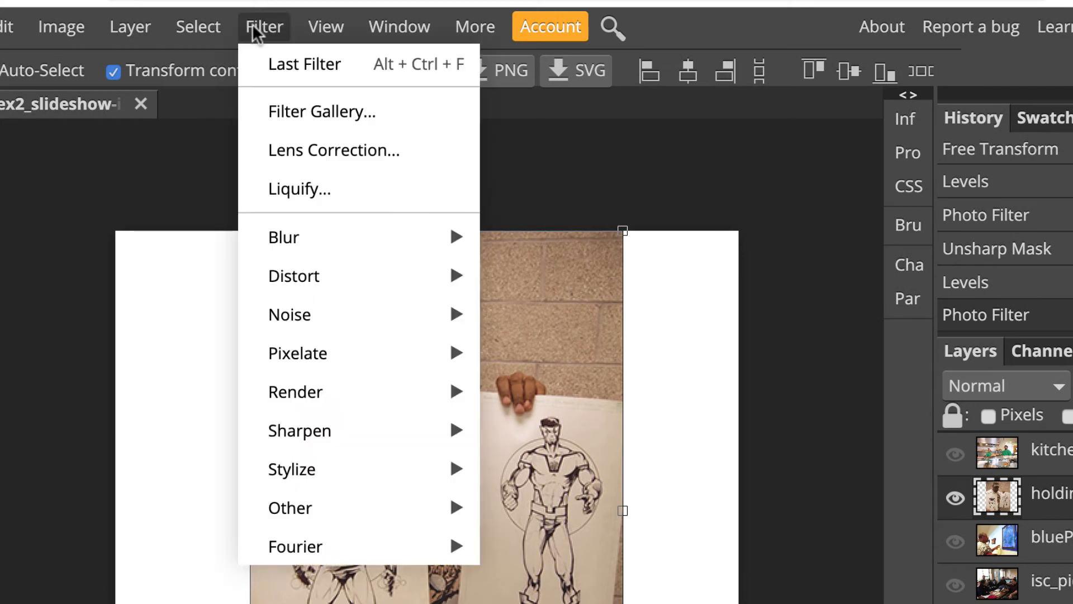
left_click(339, 66)
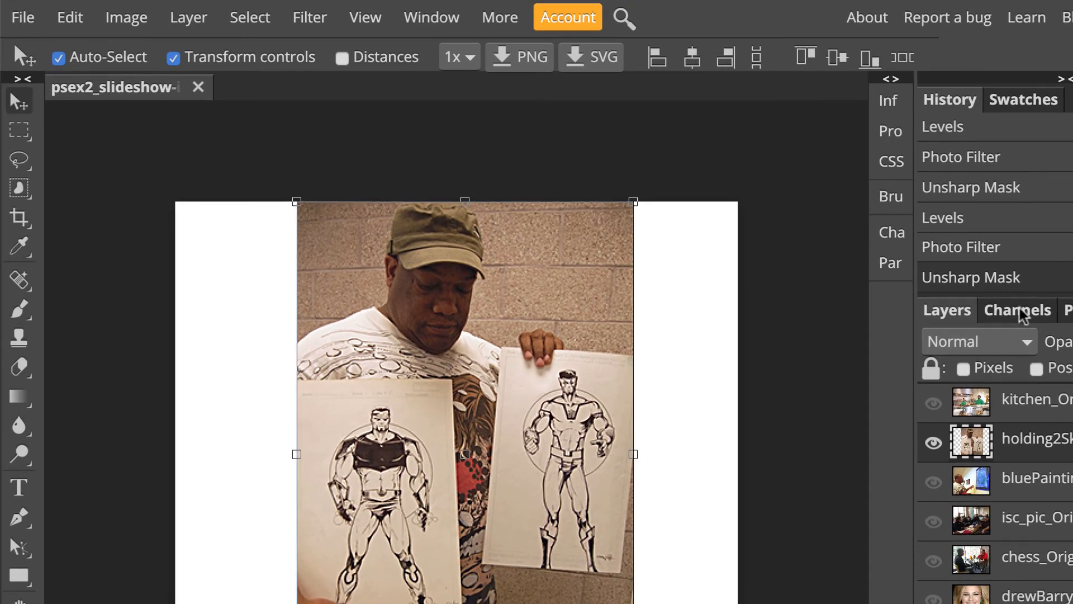
Compare the photo at its Levels and earlier Unsharp Mask history states, ending on the latest Unsharp Mask state.
left_click(1013, 223)
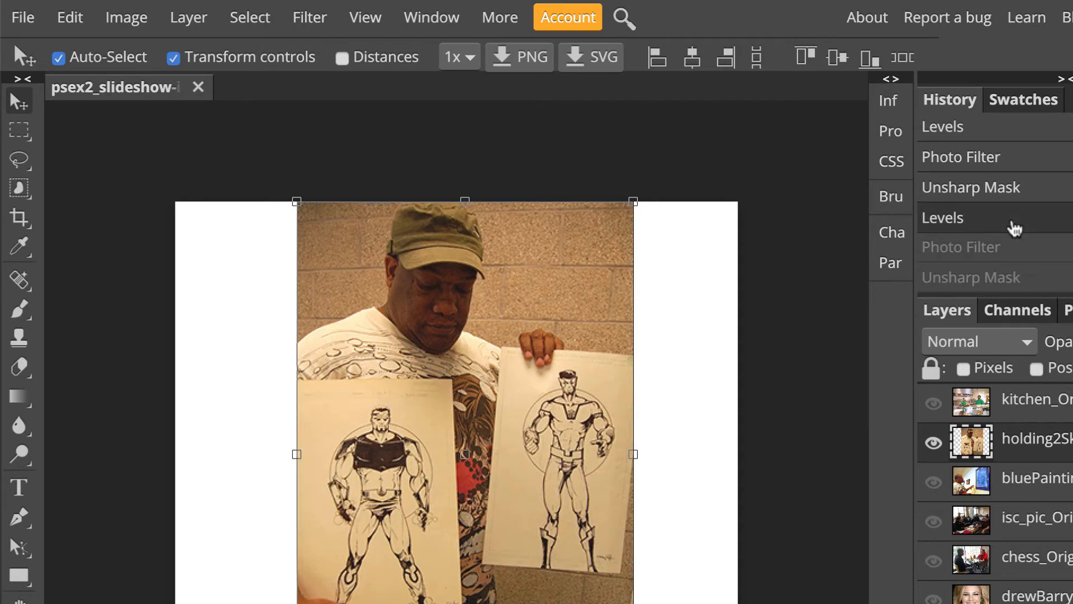
left_click(1014, 197)
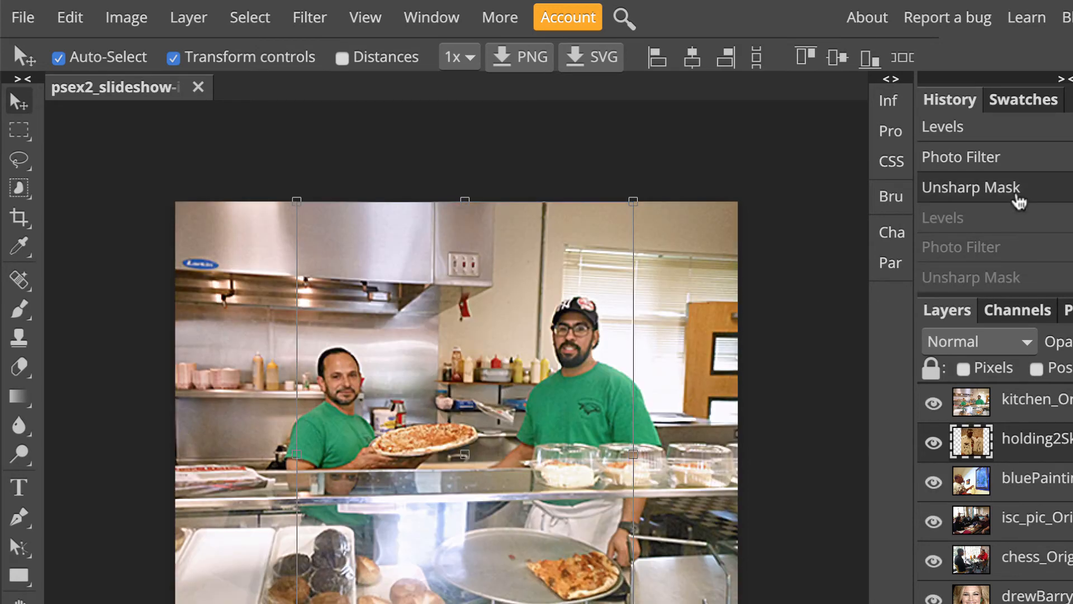
left_click(1018, 223)
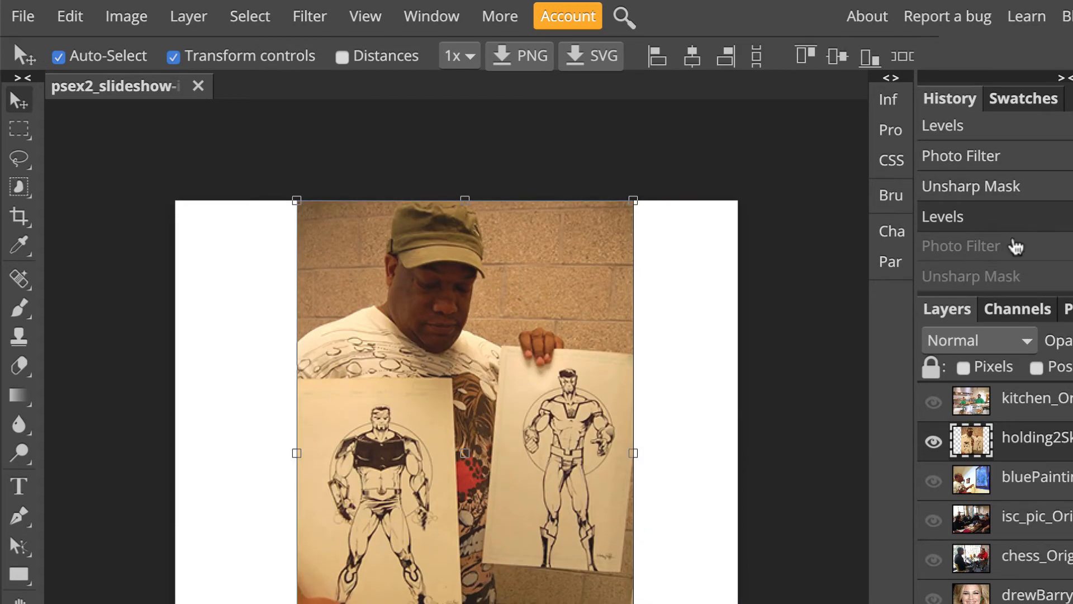
left_click(1016, 289)
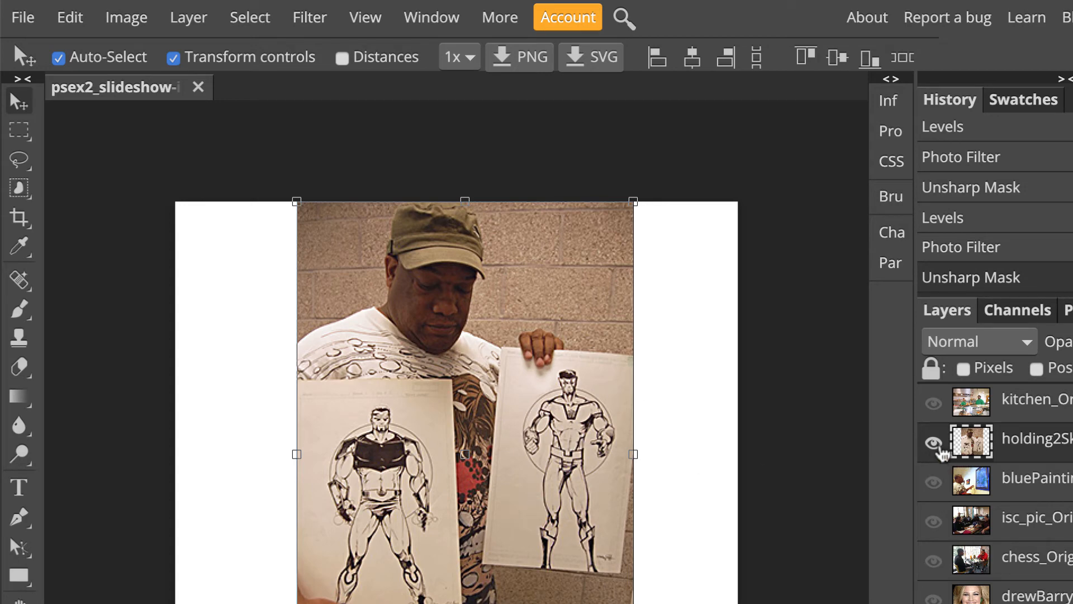
Hide holding2Sketches_Orig, show and select the bluePainting_Orig layer, and turn off the transform controls.
left_click(934, 444)
left_click(933, 481)
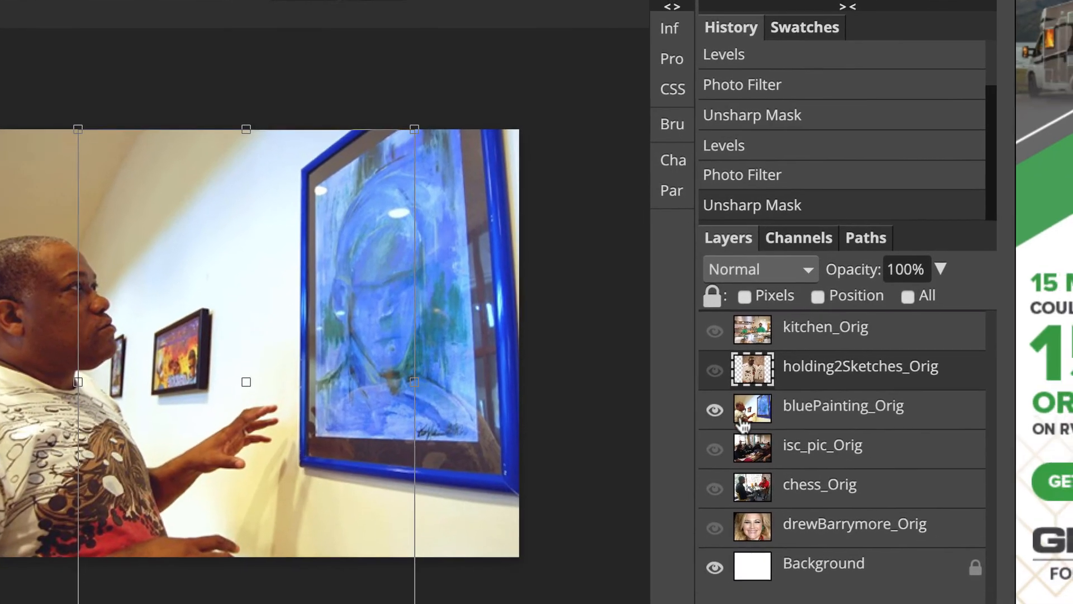
left_click(826, 414)
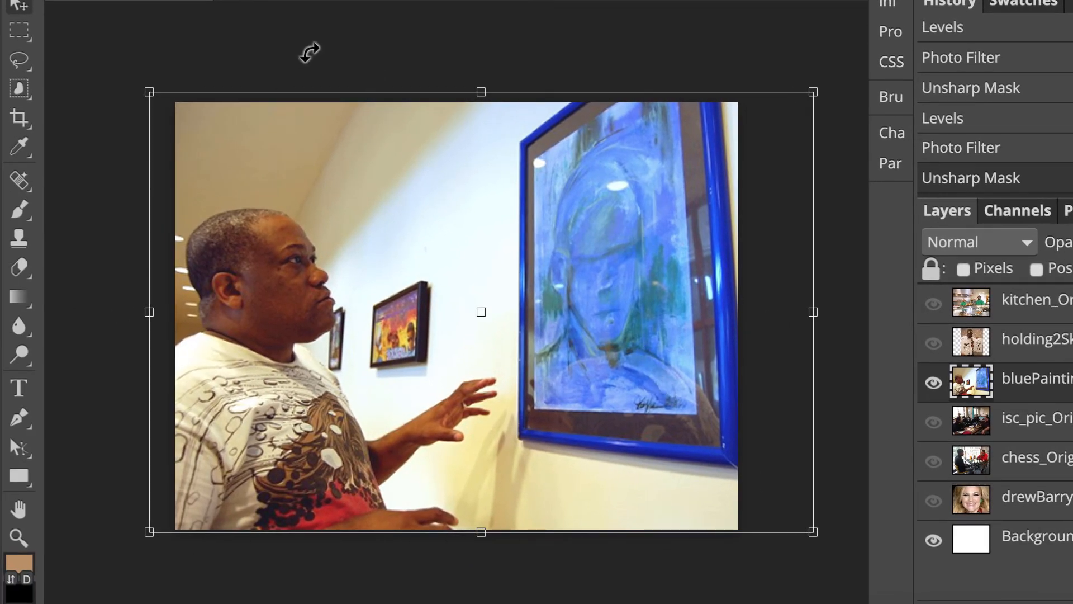
key("Escape")
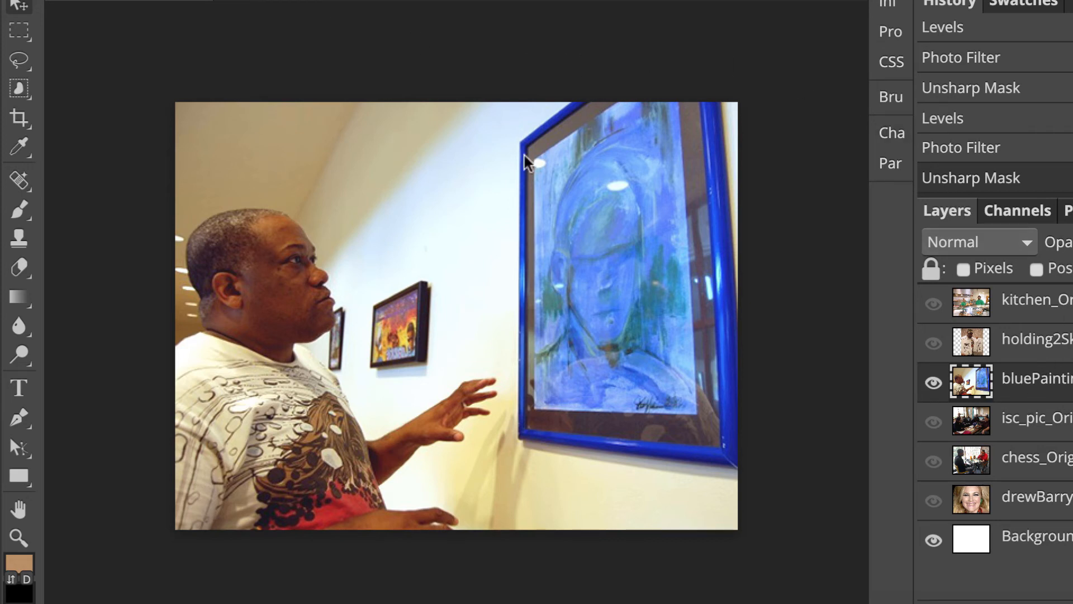
Outline the framed blue painting with the Polygonal Lasso and invert the selection to cover everything but the painting.
right_click(28, 65)
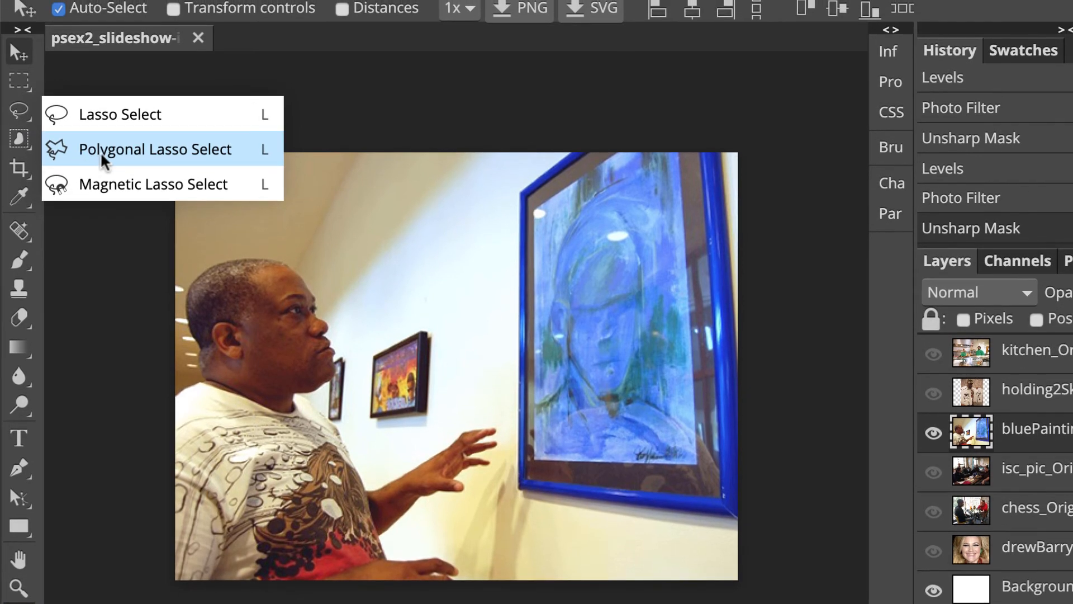
left_click(102, 160)
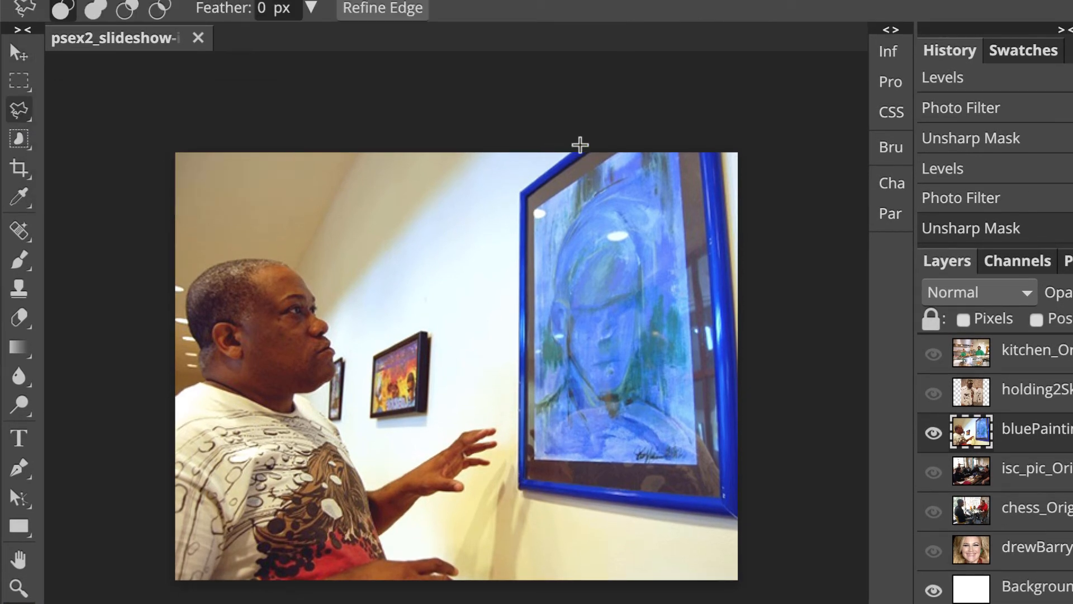
left_click(579, 146)
left_click(518, 194)
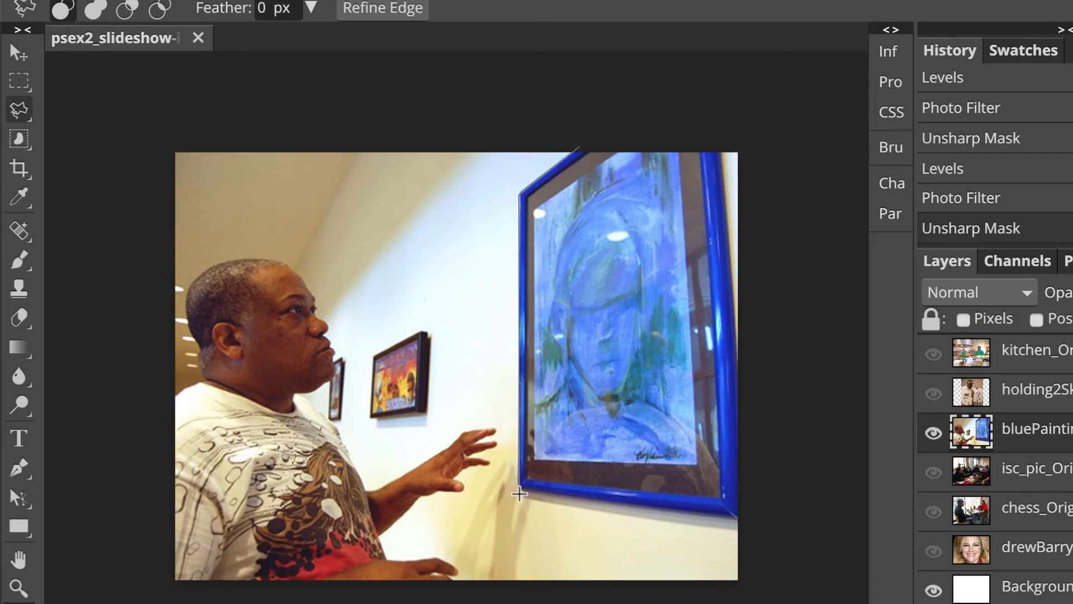
left_click(520, 493)
left_click(743, 518)
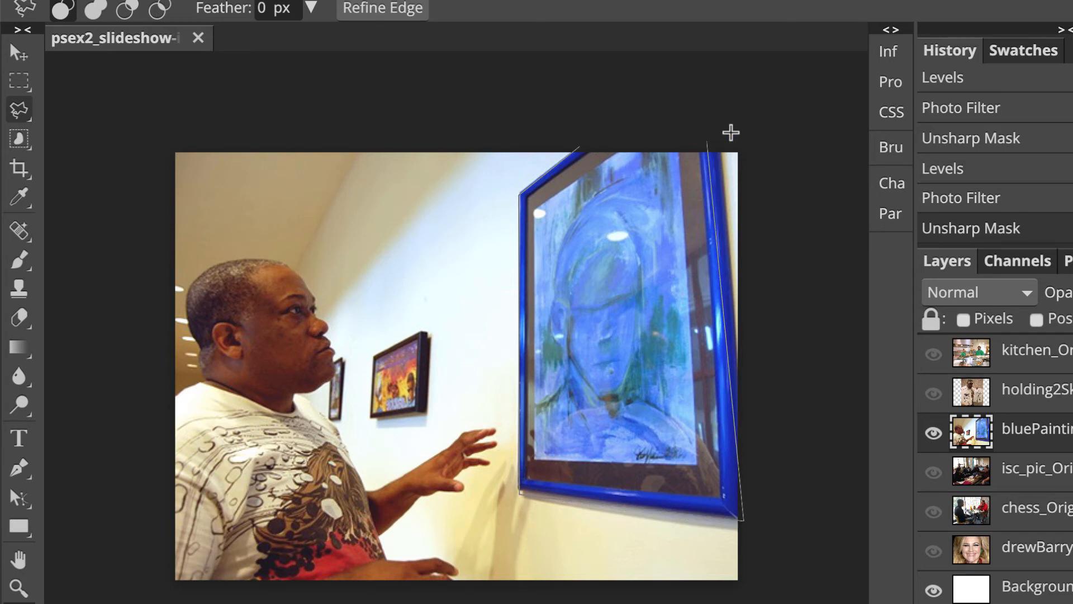
left_click(720, 134)
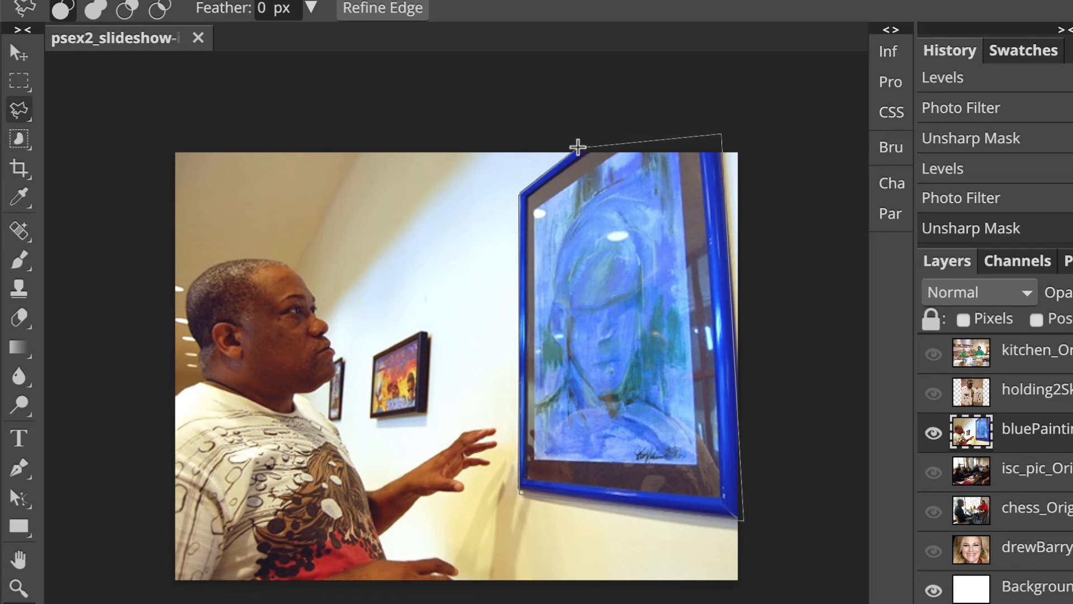
left_click(578, 148)
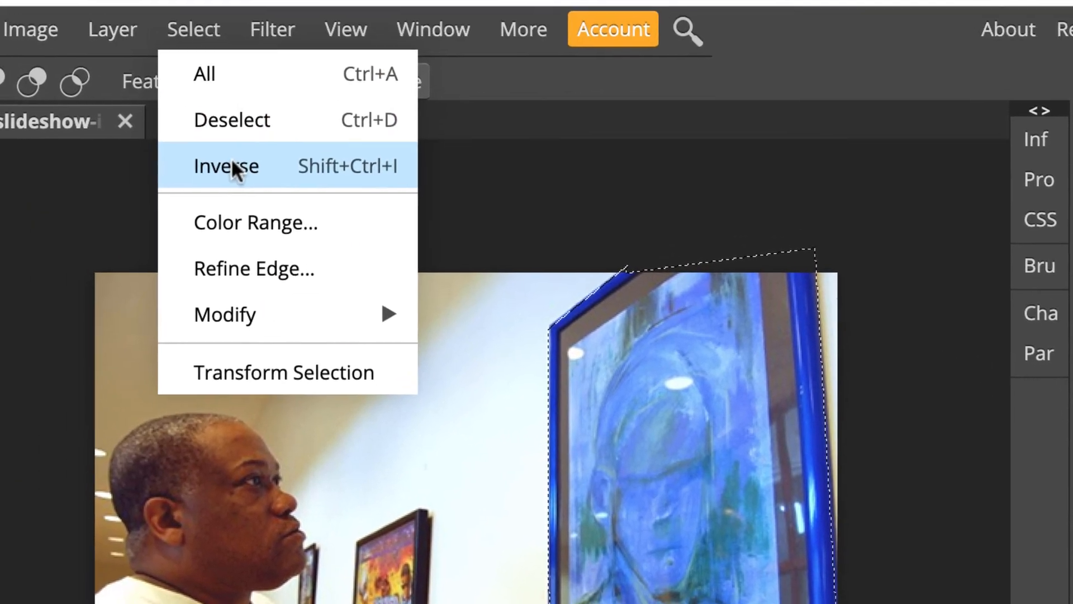
left_click(230, 162)
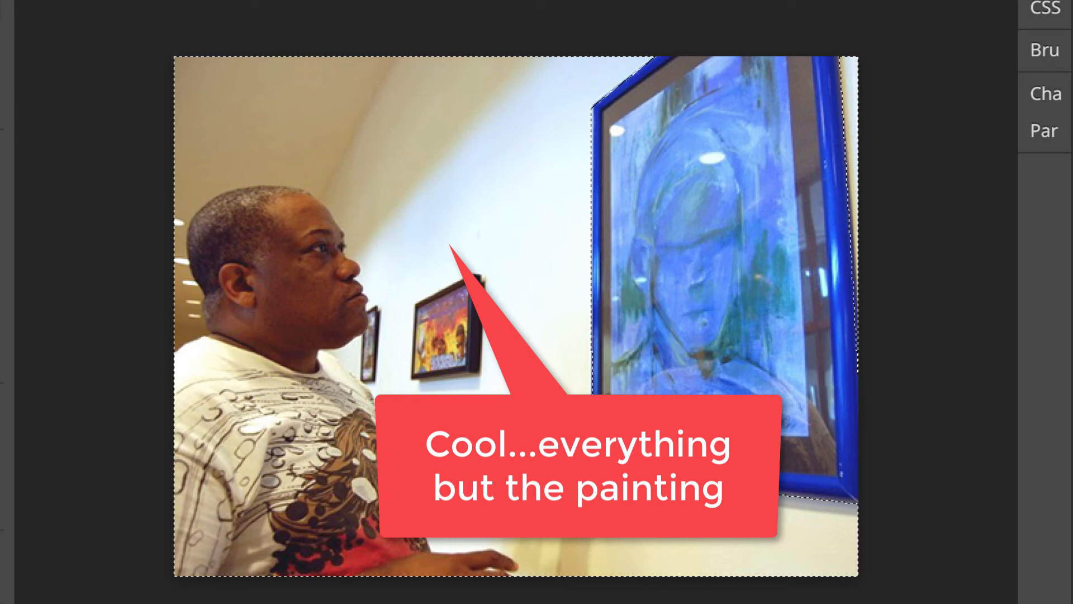
Apply a Levels adjustment to the selected area around the painting with the shadow output set to 18.
left_click(154, 10)
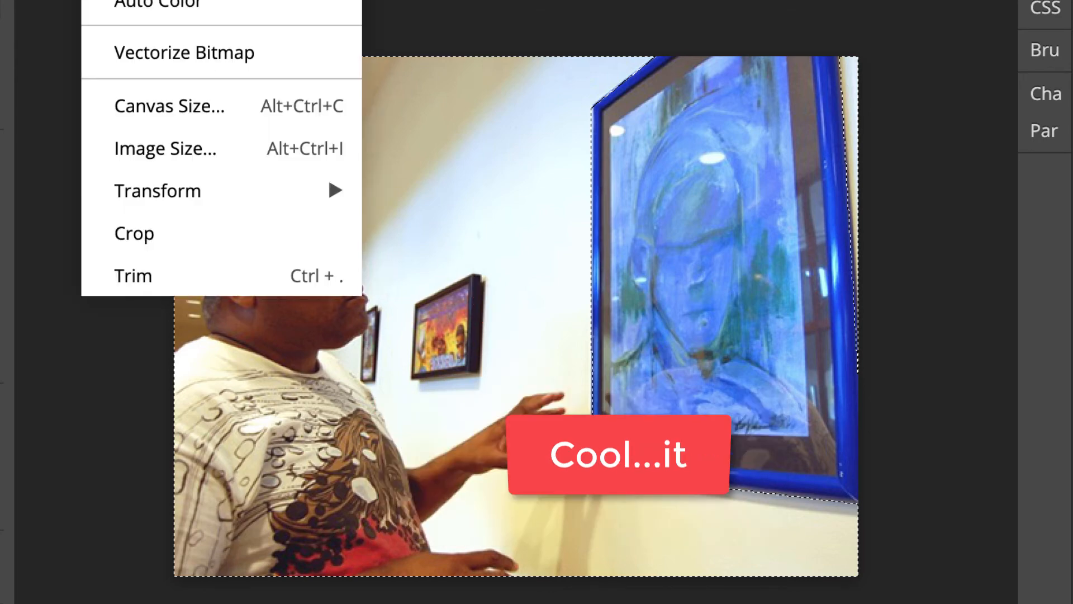
mouse_move(359, 57)
left_click(450, 104)
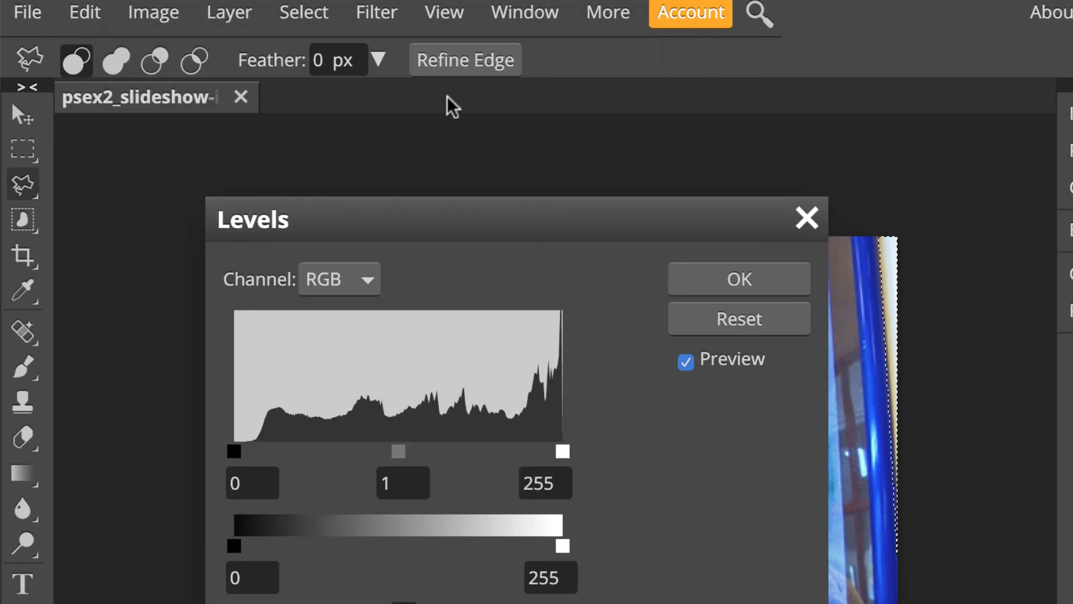
left_click_drag(443, 220, 1072, 156)
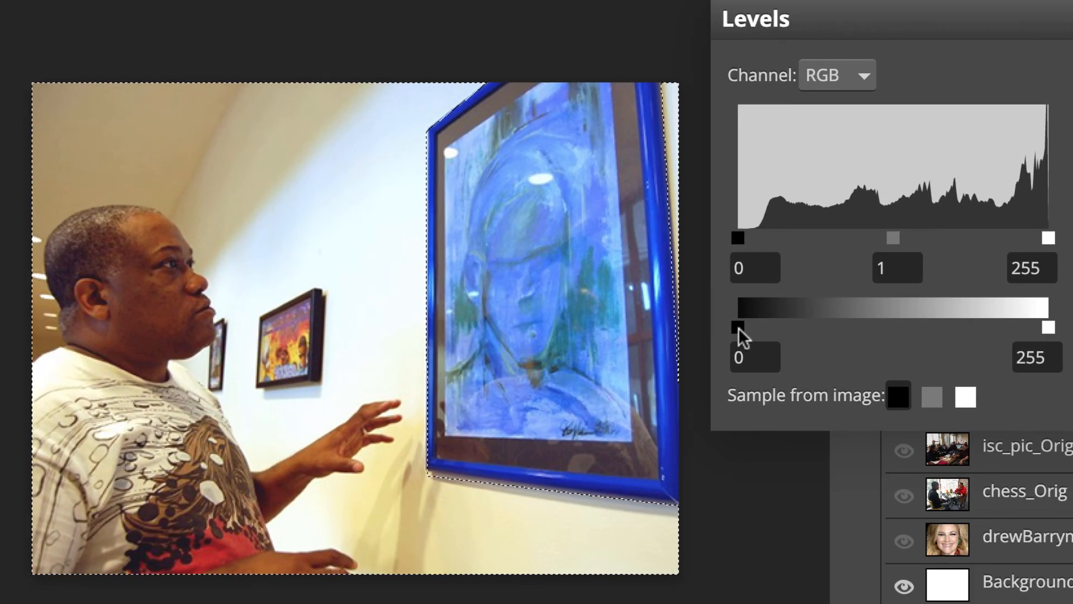
left_click_drag(738, 329, 759, 328)
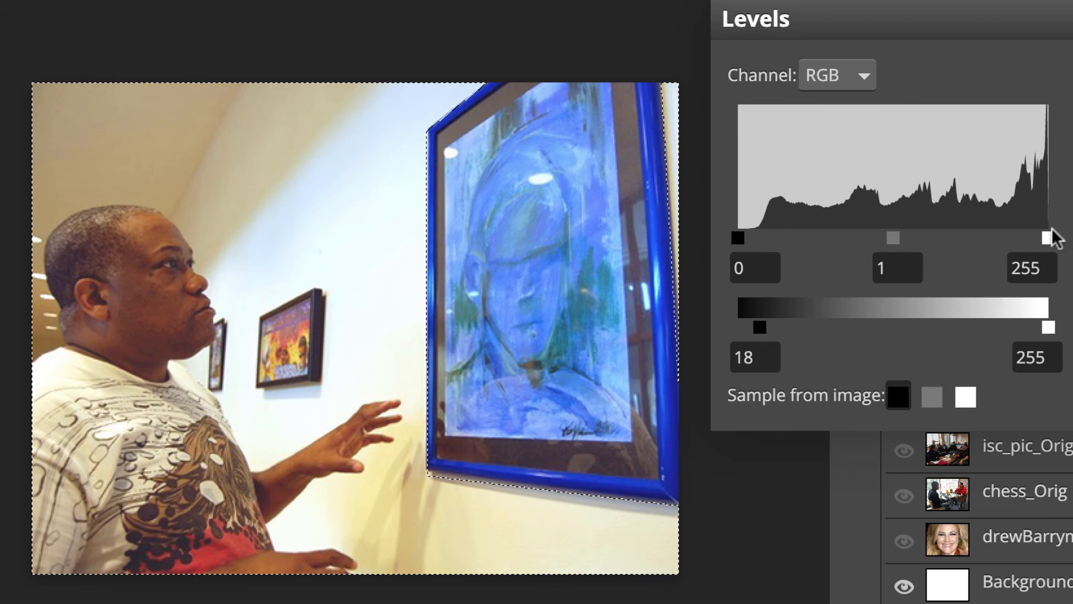
left_click_drag(756, 237, 725, 238)
mouse_move(1048, 239)
left_mouse_down()
mouse_move(993, 238)
mouse_move(1064, 238)
left_mouse_up()
key("Return")
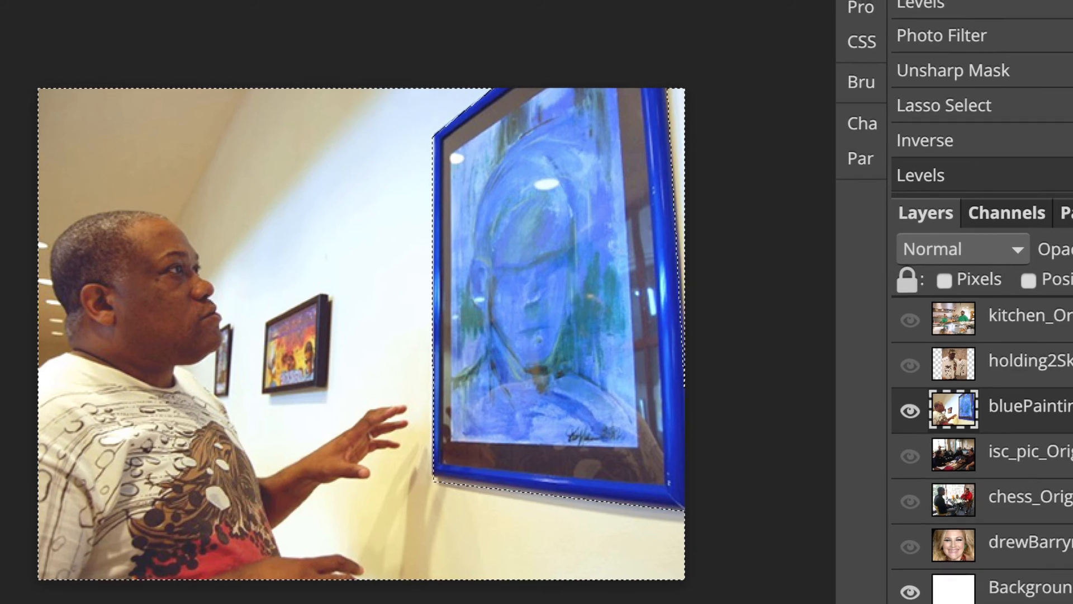
Apply a Photo Filter in pure blue (0000ff) at 10% density to the selected area around the painting.
left_click(145, 23)
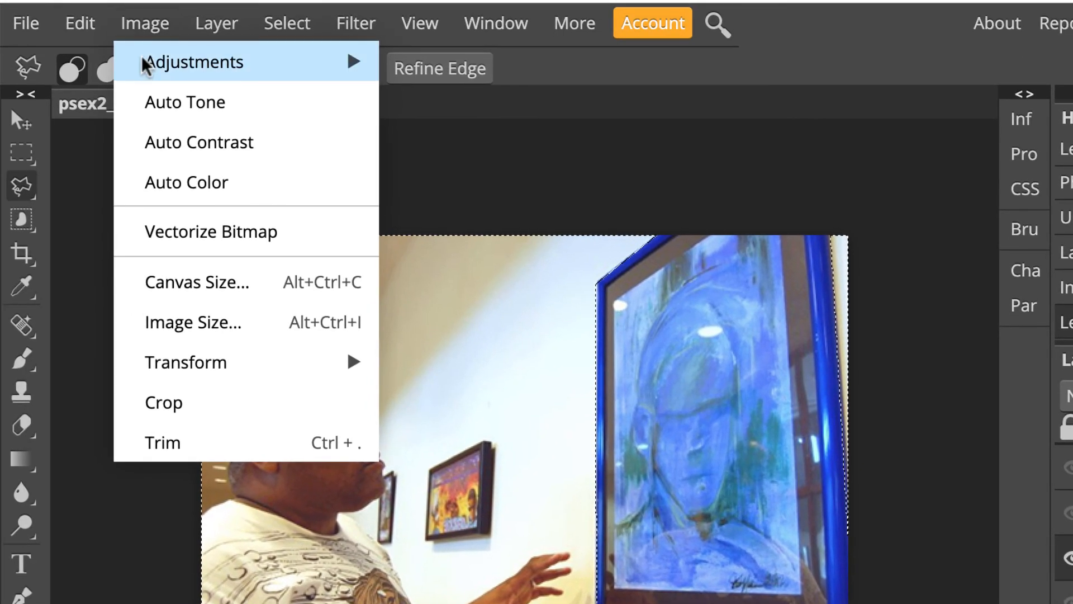
mouse_move(144, 64)
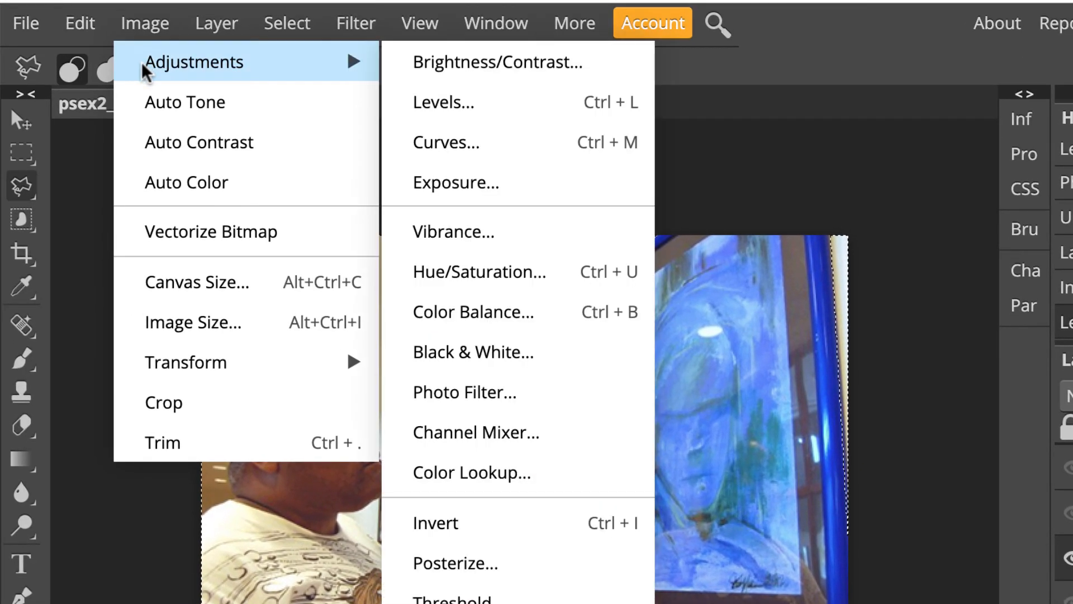
left_click(499, 390)
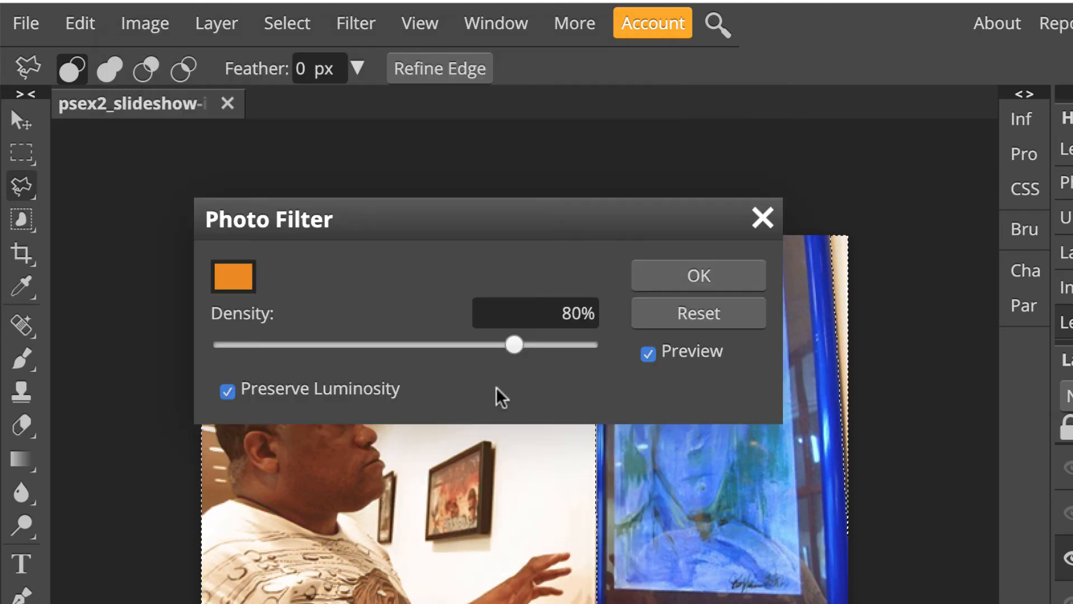
left_click(237, 277)
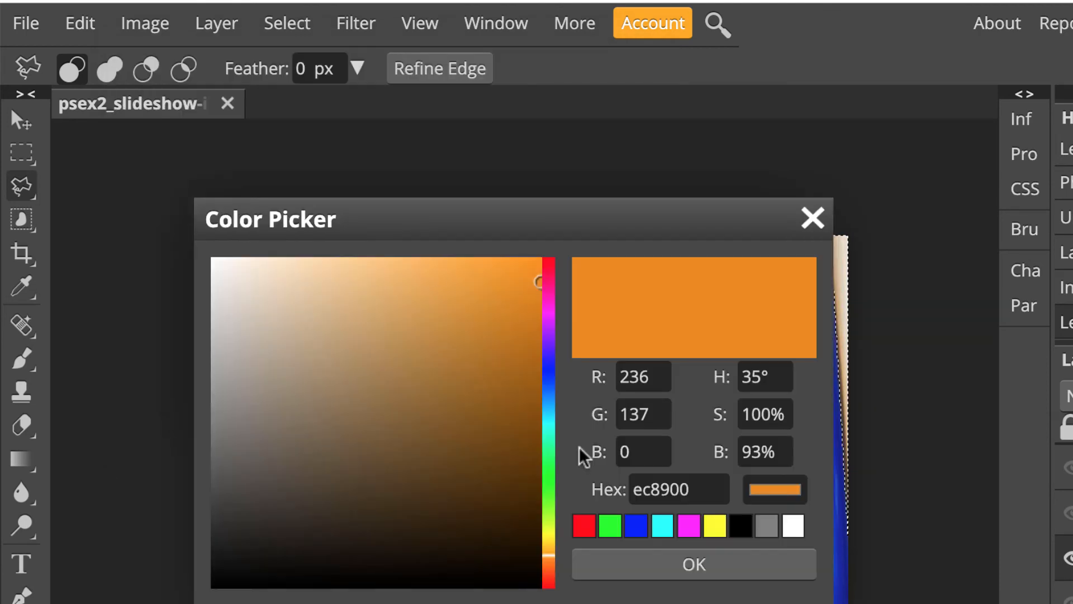
left_click(636, 526)
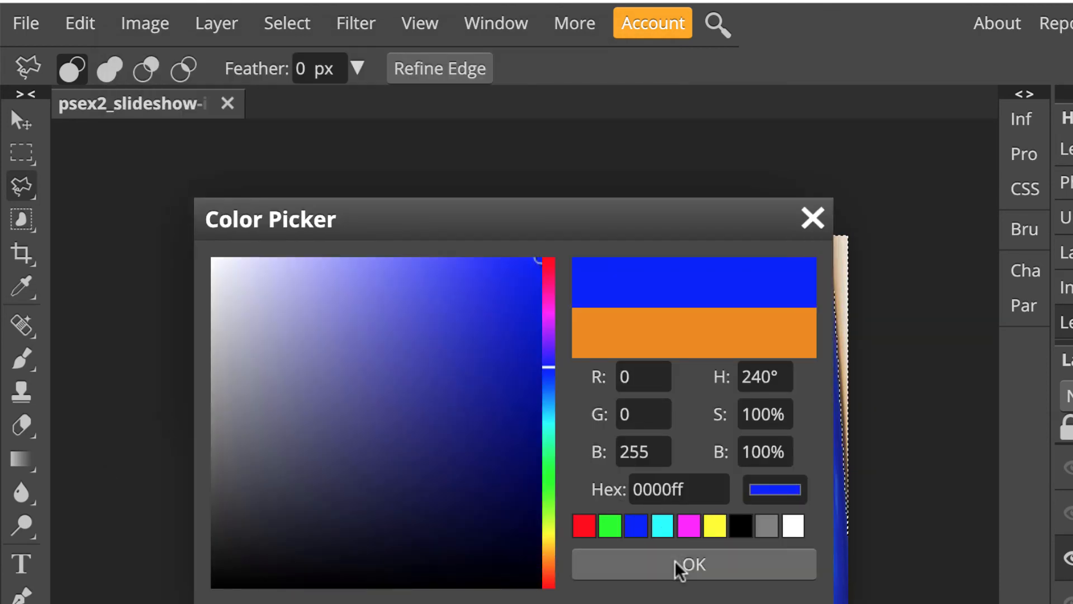
left_click(690, 564)
left_click_drag(570, 218, 1072, 83)
left_click_drag(1064, 210, 816, 213)
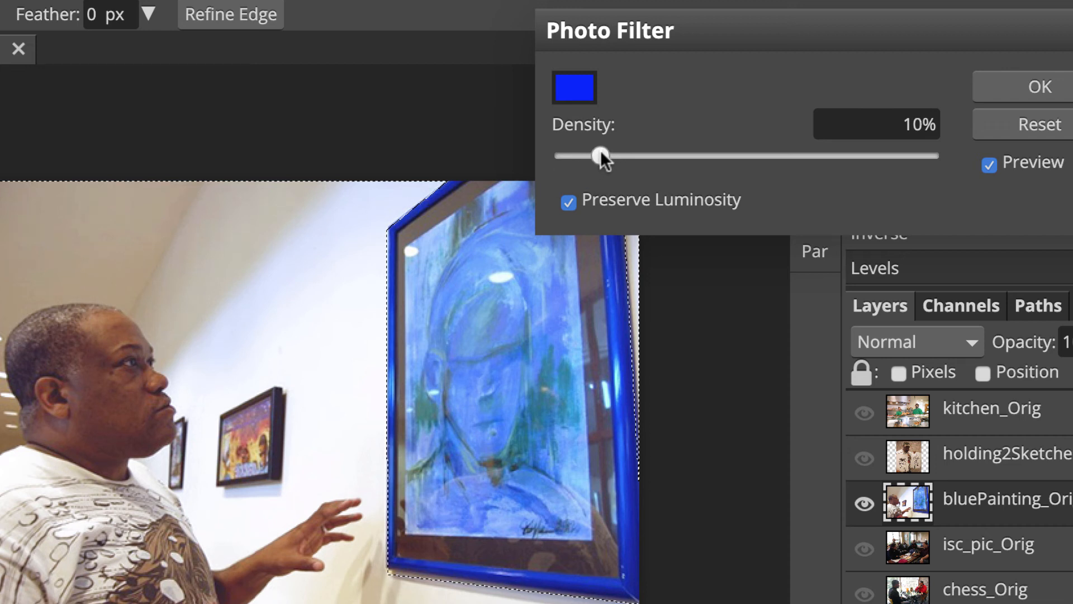
left_click(1026, 83)
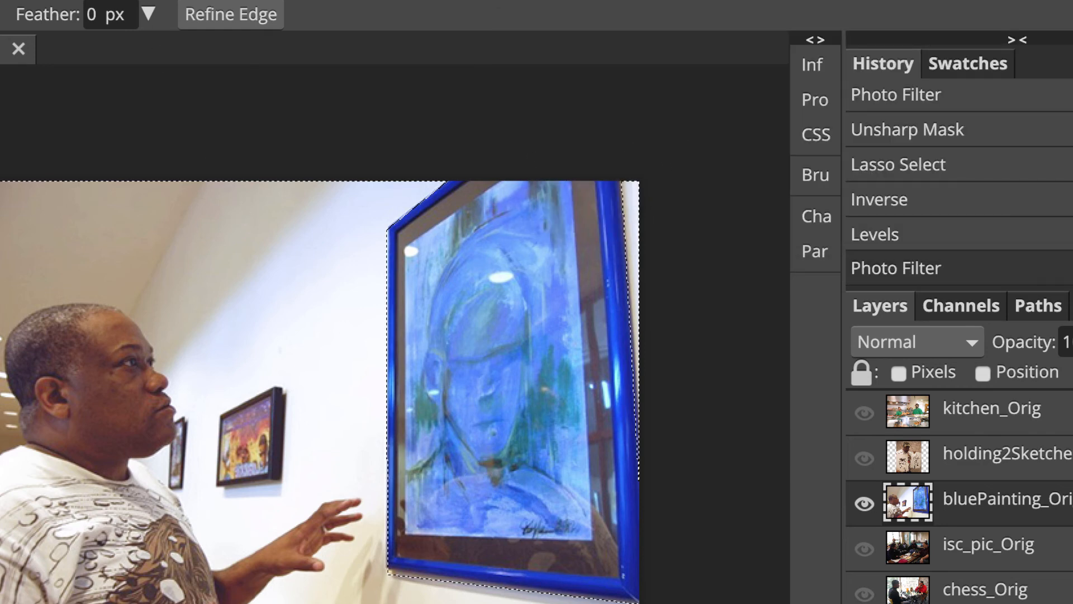
Deselect the area and repeat the last filter, Unsharp Mask, on the whole bluePainting_Orig layer.
left_click(115, 3)
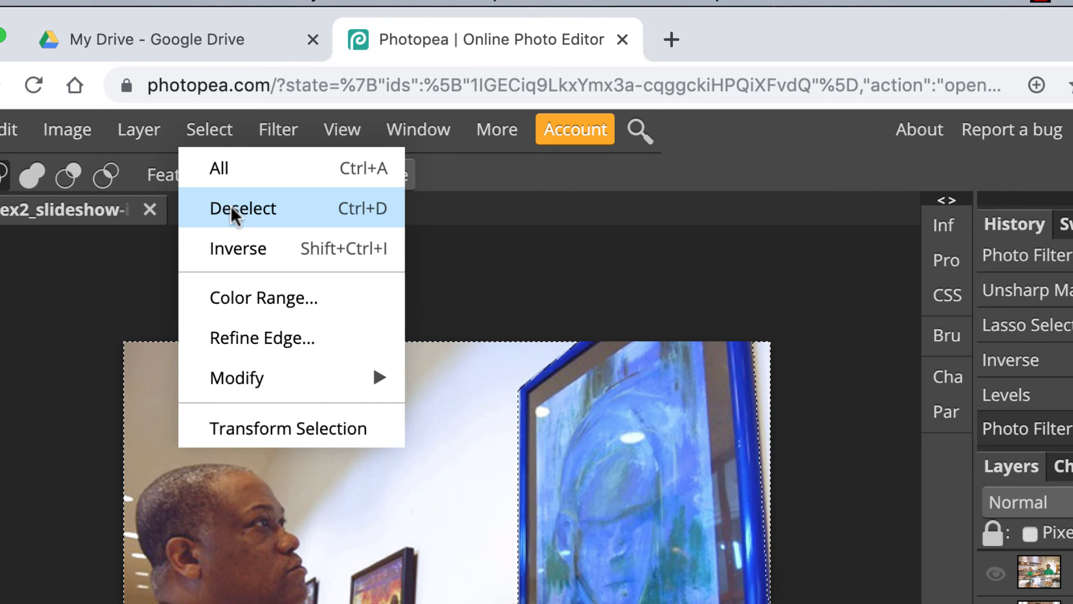
left_click(230, 210)
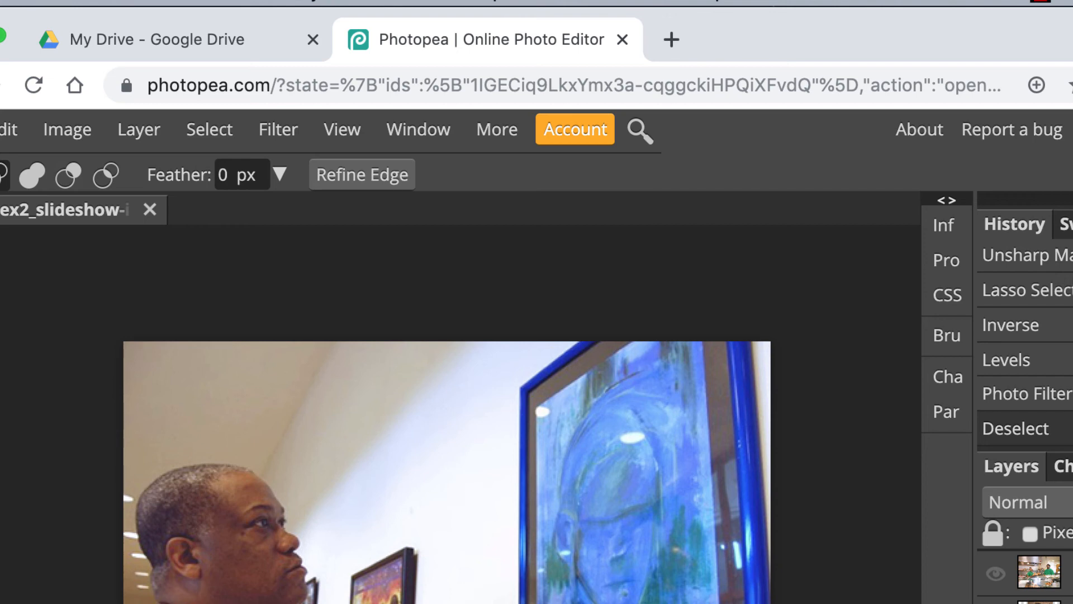
left_click(279, 129)
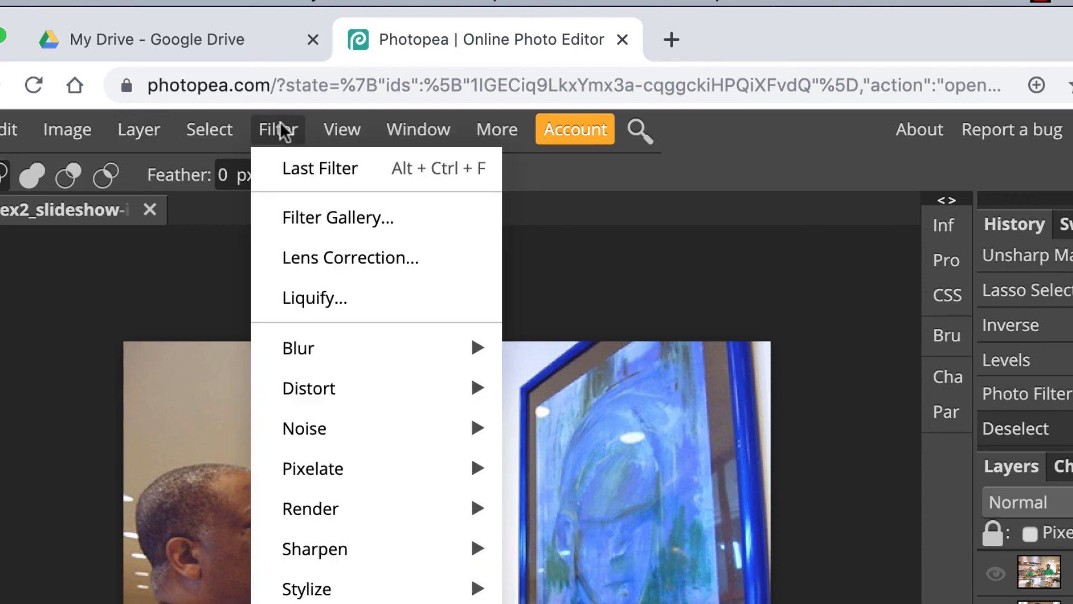
left_click(308, 174)
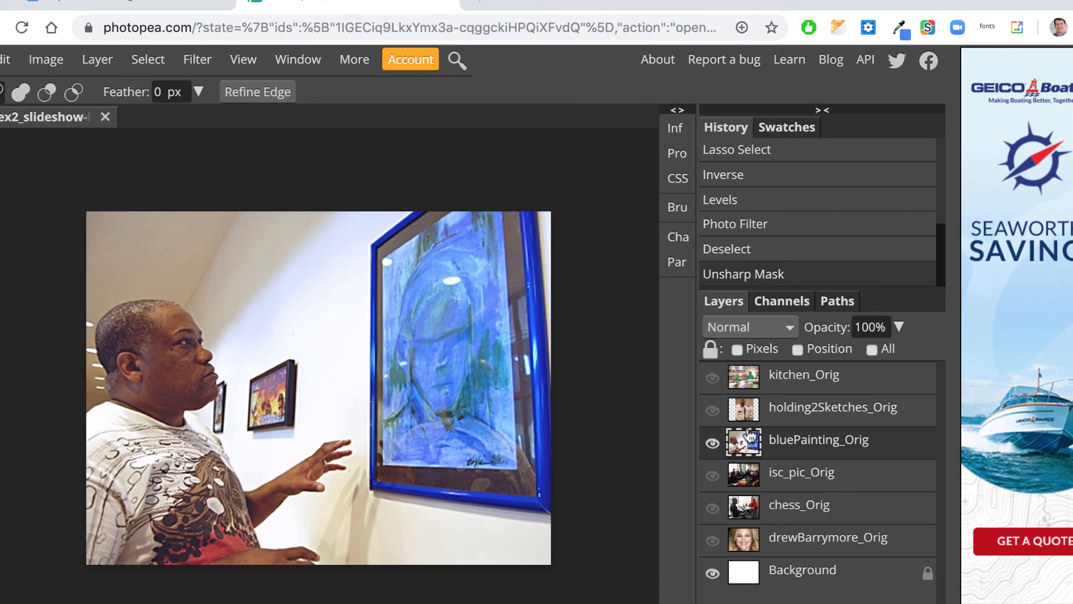
Hide the bluePainting_Orig layer, then show the isc_pic_Orig layer and make it the active layer.
left_click(712, 443)
left_click(713, 475)
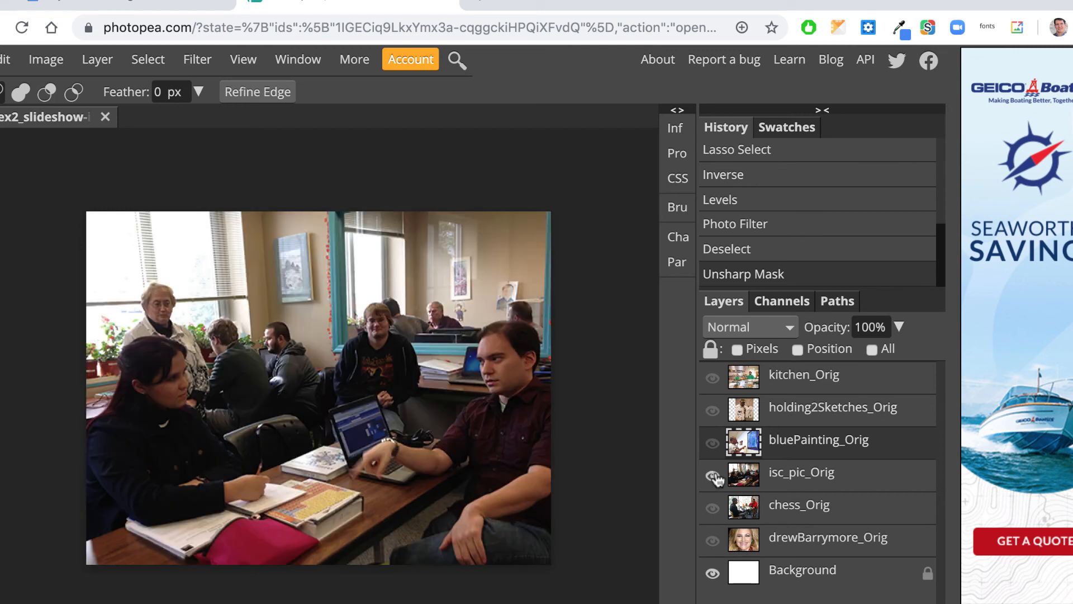
left_click(805, 480)
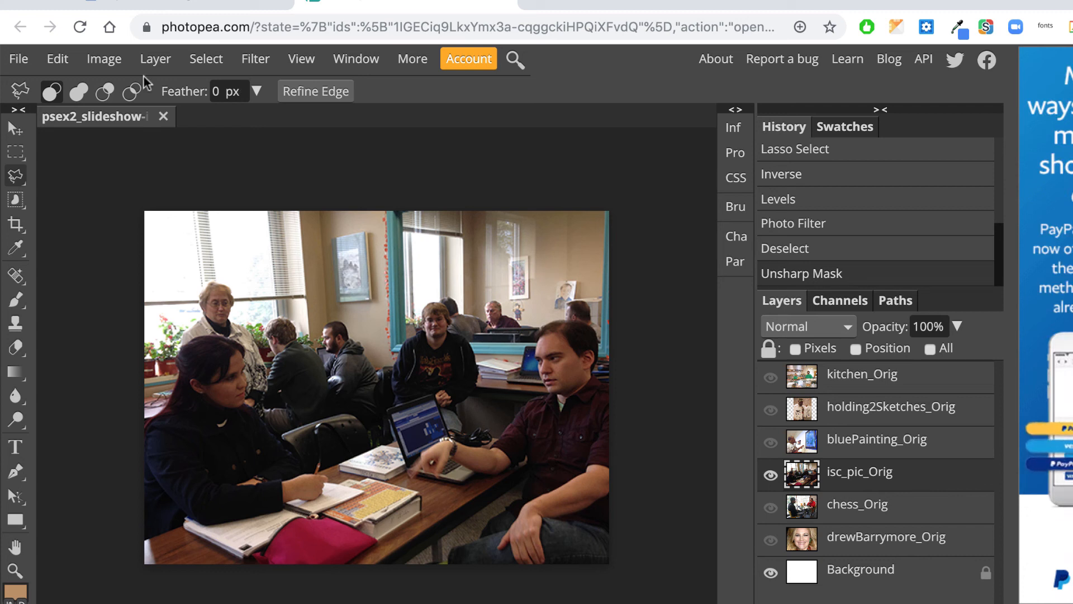
Start a Levels adjustment on isc_pic_Orig with the shadow output at 21 and compare the photo with and without the preview.
left_click(108, 62)
mouse_move(112, 86)
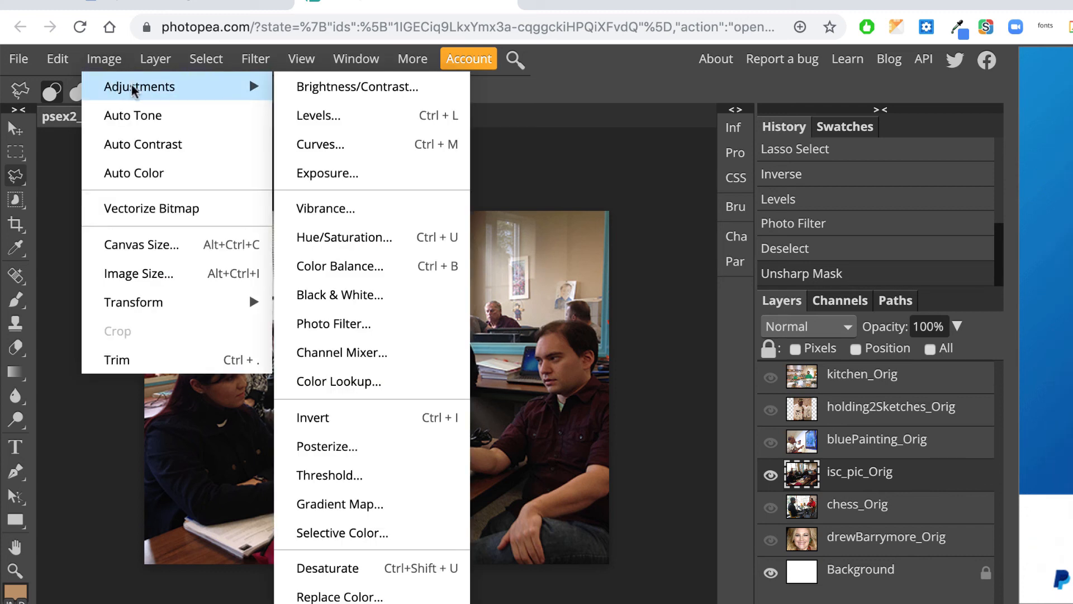
left_click(336, 113)
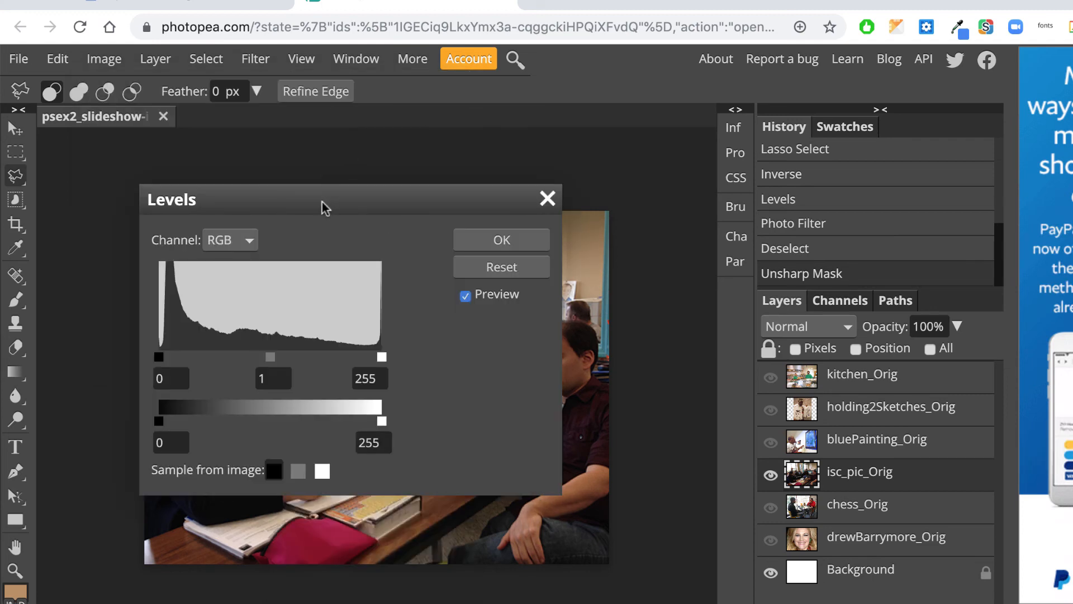
left_click_drag(323, 202, 796, 138)
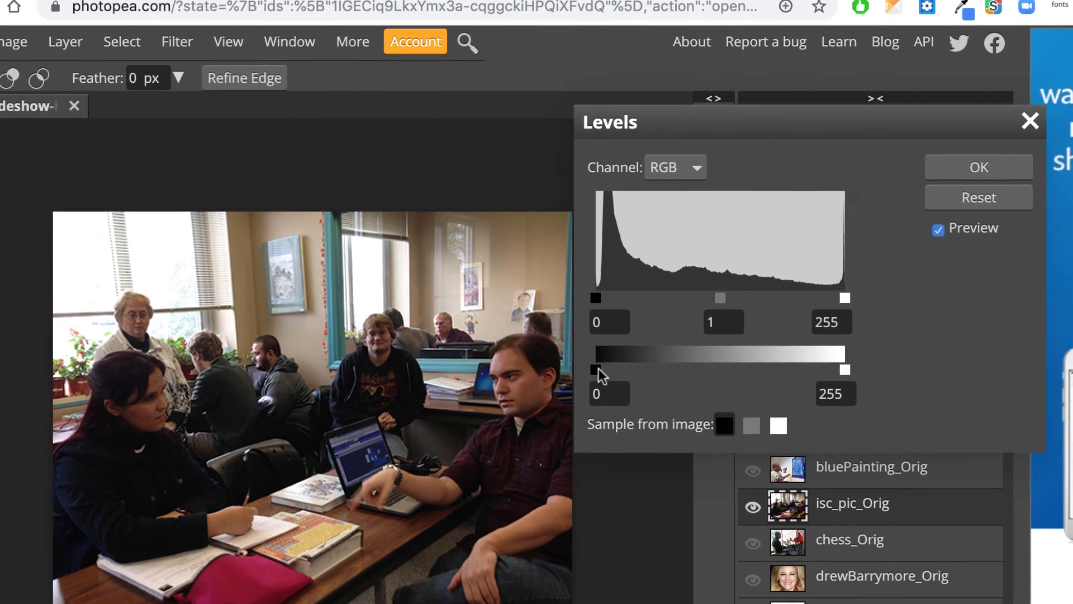
left_click_drag(630, 353, 615, 375)
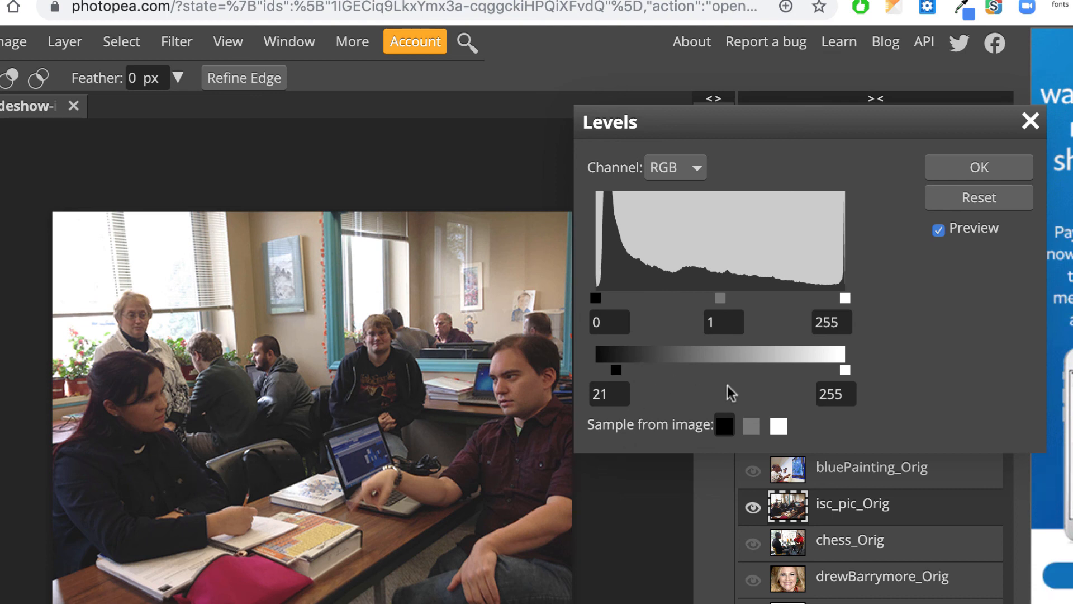
left_click(939, 230)
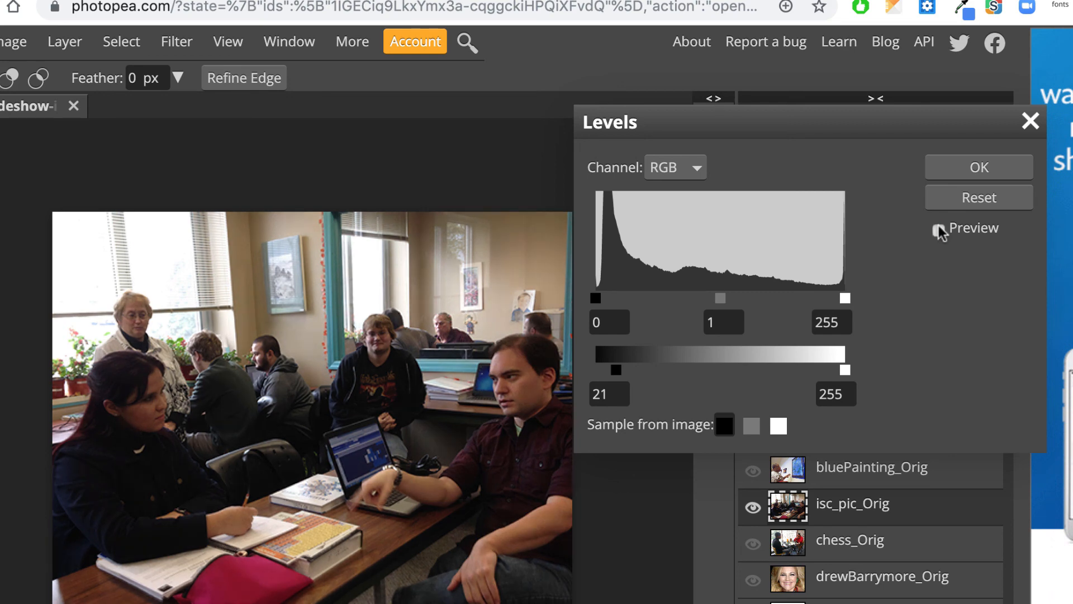
left_click(940, 231)
left_click(940, 231)
left_click(940, 231)
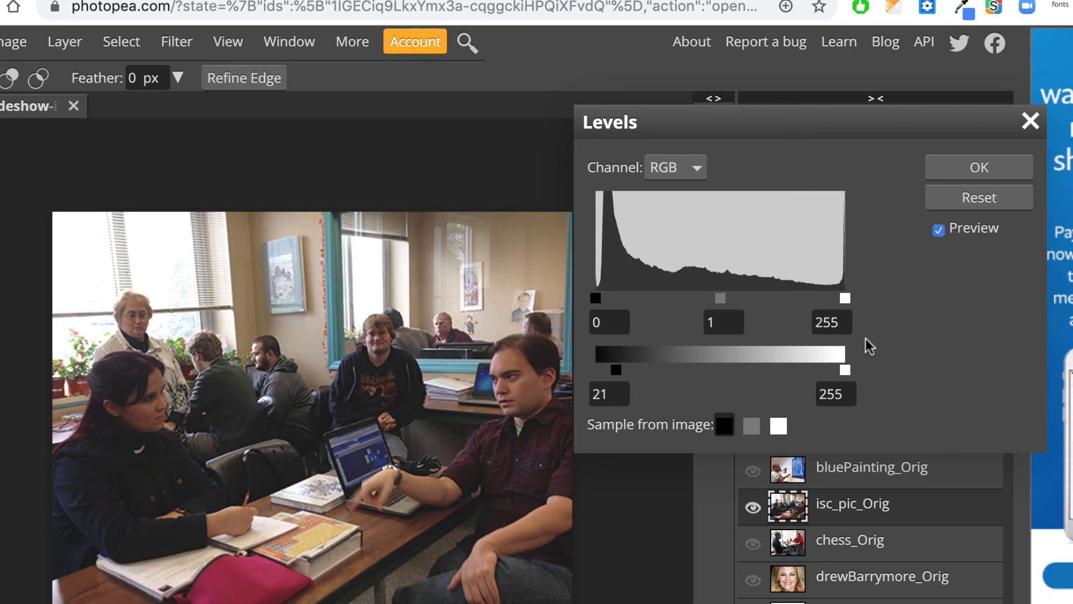
Set the Levels highlight input to 246, midtones to 1.41 and highlight output to 231, and apply the adjustment.
left_click_drag(843, 368, 829, 376)
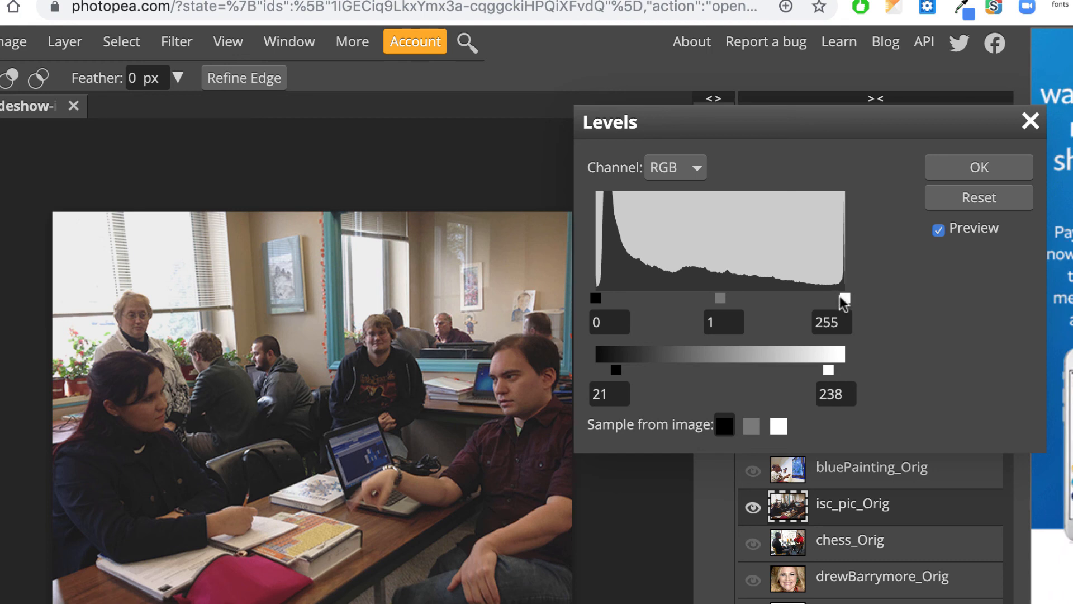
mouse_move(840, 297)
left_mouse_down()
mouse_move(810, 297)
mouse_move(837, 298)
left_mouse_up()
left_click_drag(713, 300, 696, 299)
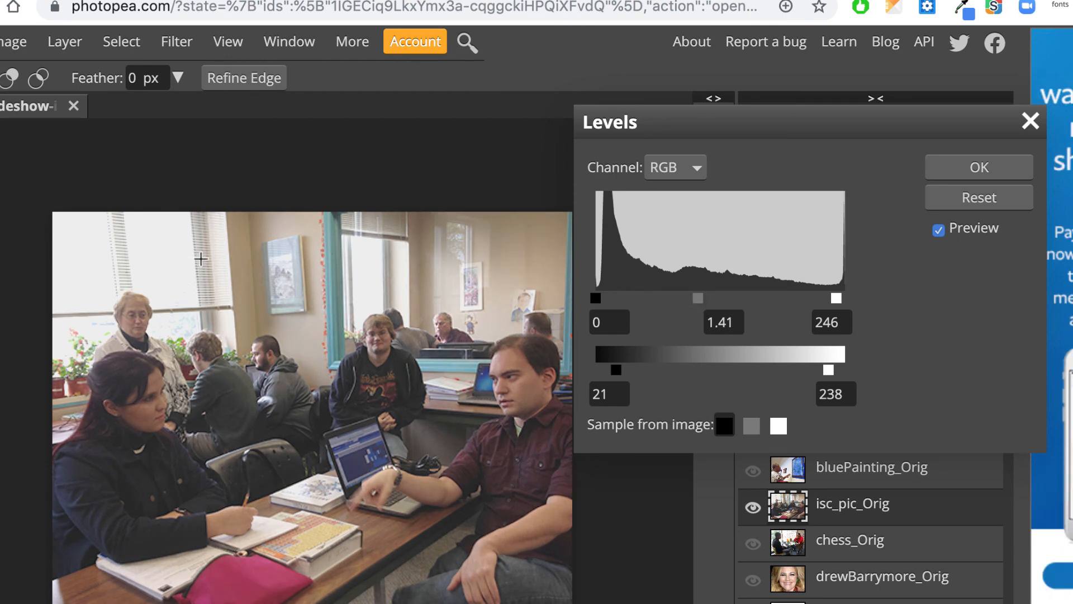
left_click_drag(828, 370, 822, 371)
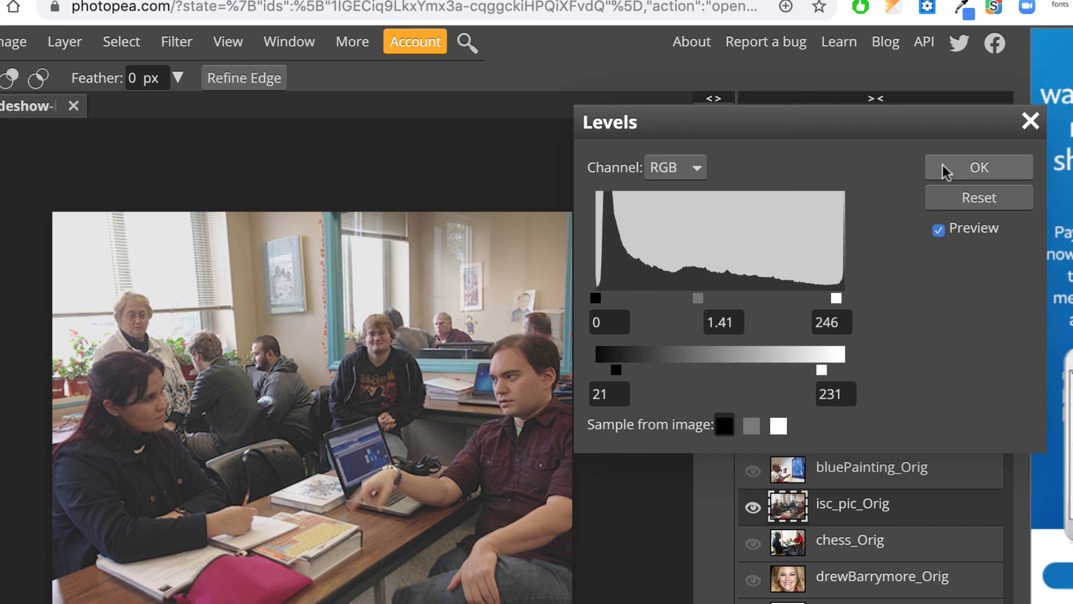
left_click(969, 175)
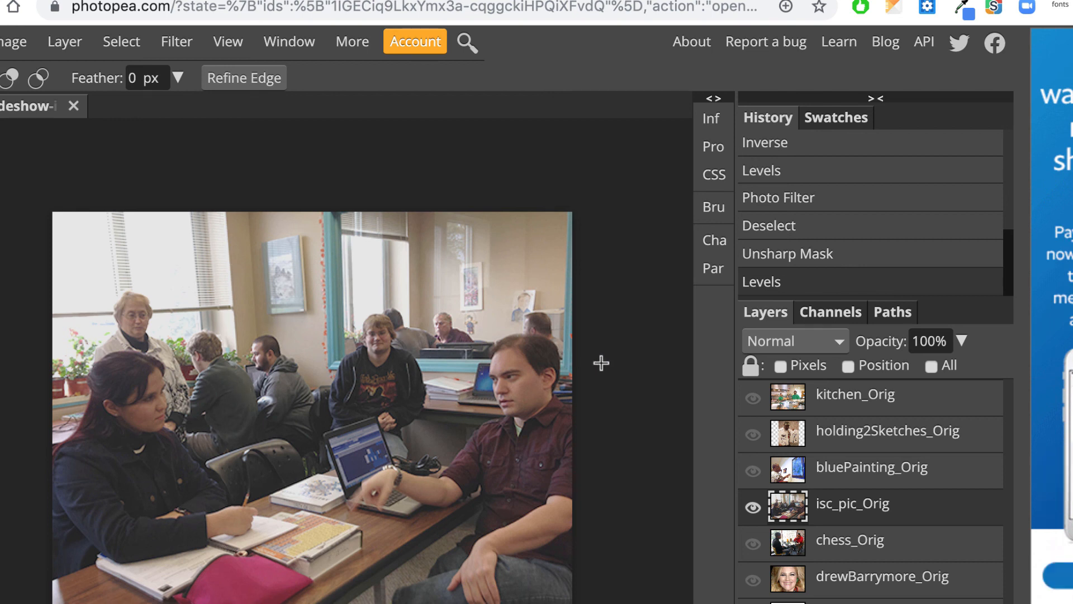
Clear any selection, repeat the last filter, Unsharp Mask, on isc_pic_Orig and compare the sharpened photo with its earlier Levels state.
key("ctrl+d")
key("v")
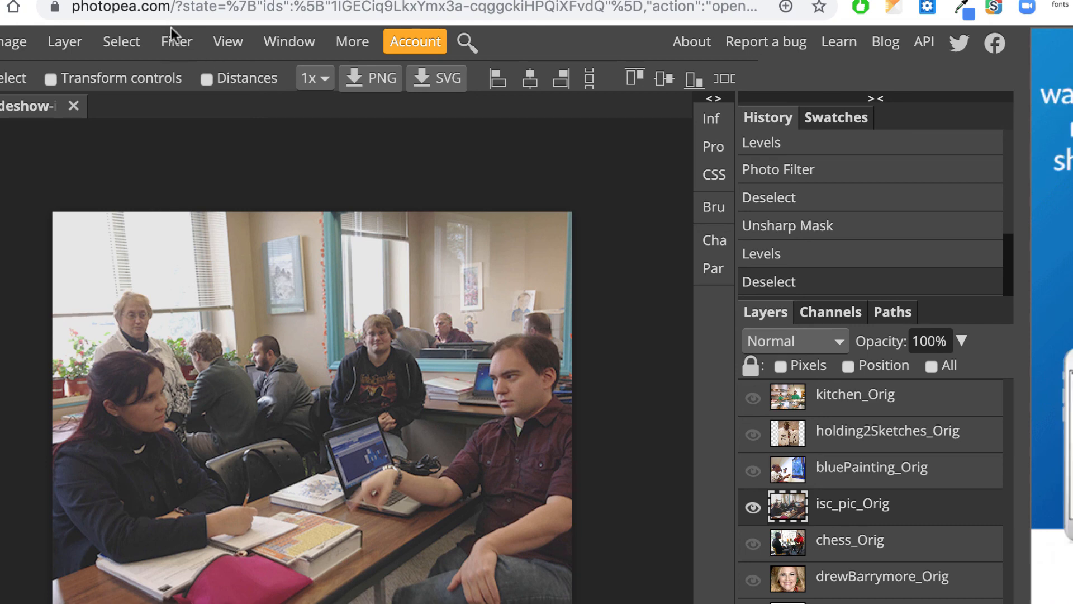
left_click(174, 41)
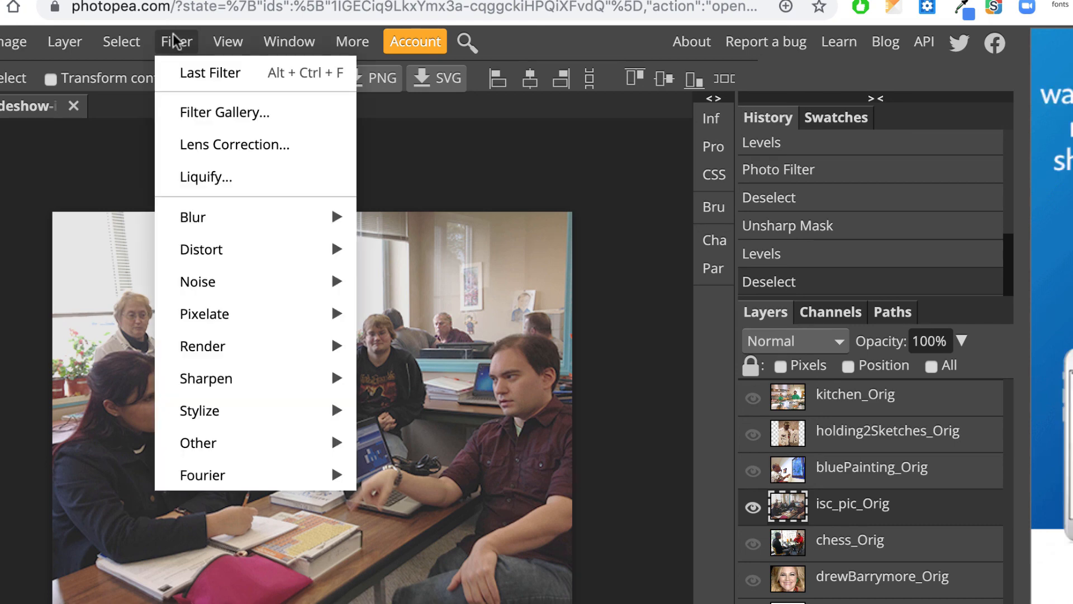
left_click(183, 69)
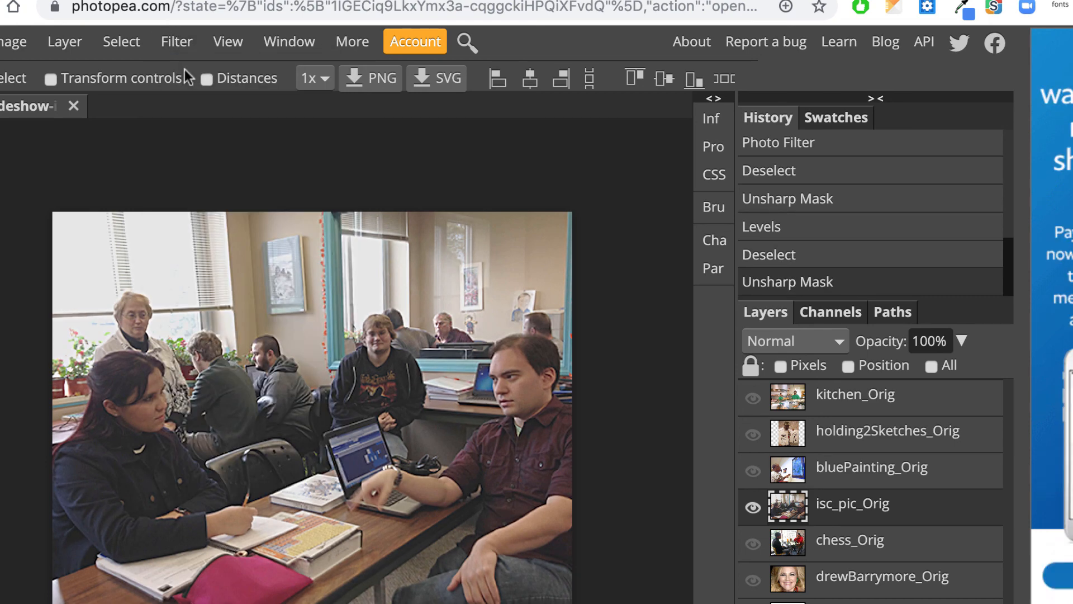
left_click(799, 229)
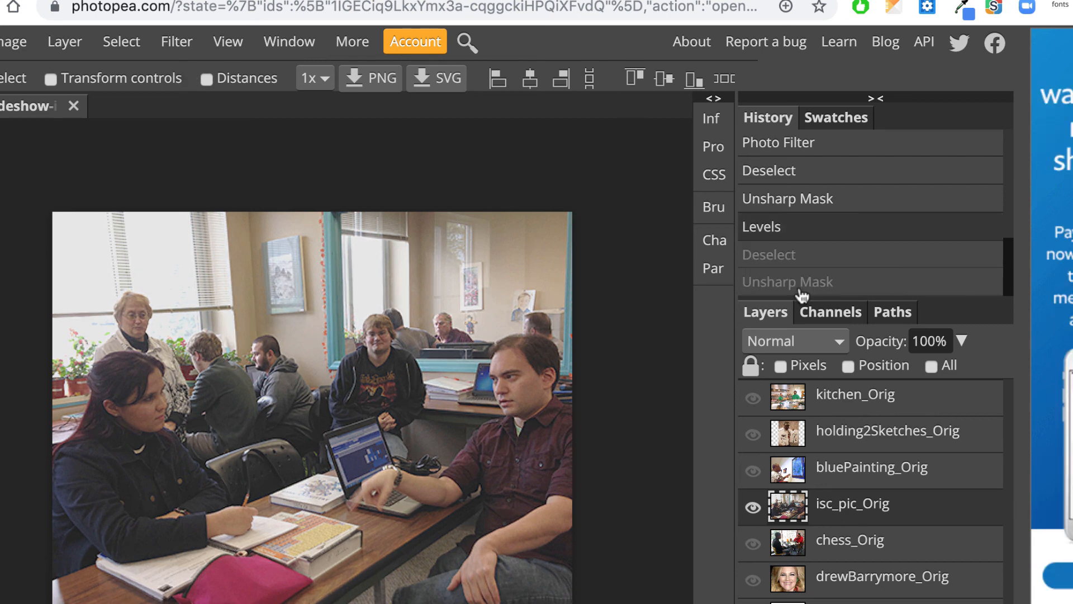
left_click(803, 286)
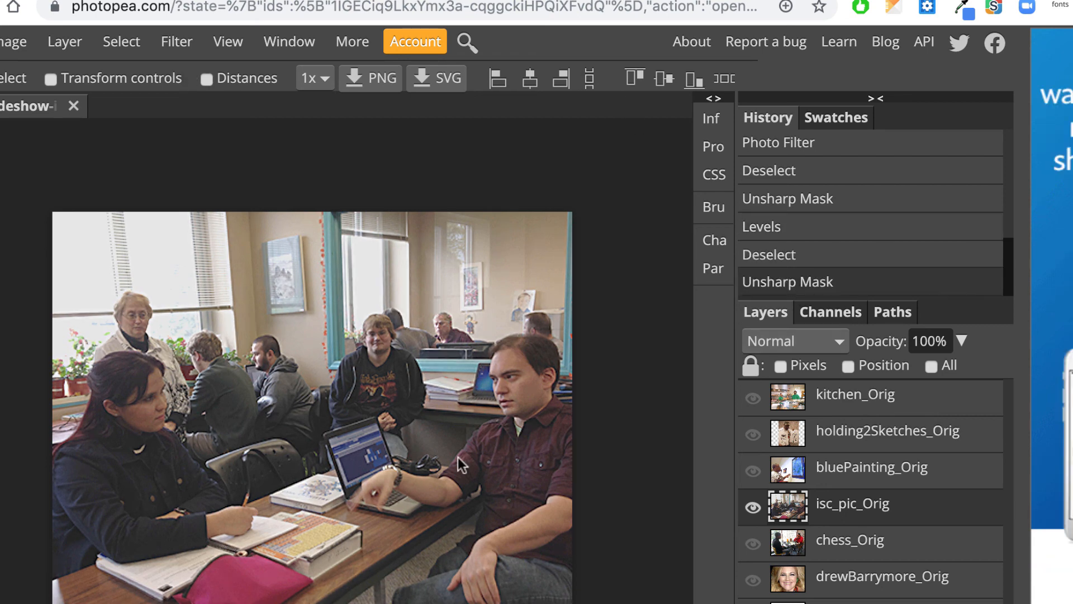